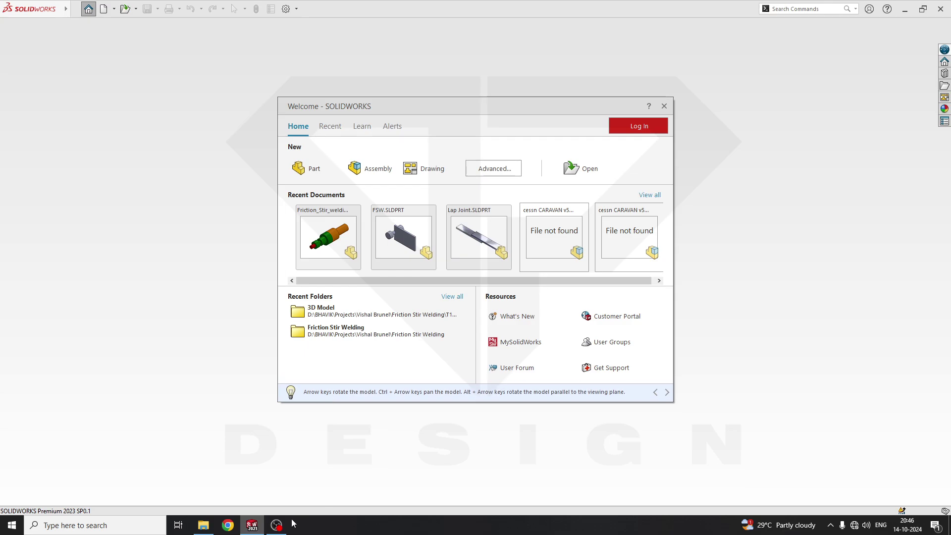
Dismiss the welcome window and create a new part document
{"action": "left_click", "coordinate": [568, 445]}
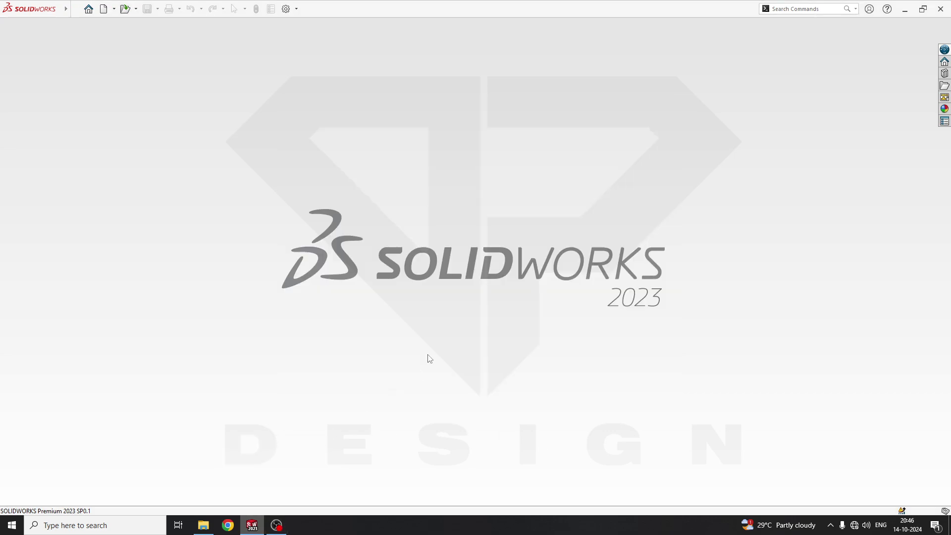
{"action": "left_click", "coordinate": [104, 9]}
{"action": "double_click", "coordinate": [345, 226]}
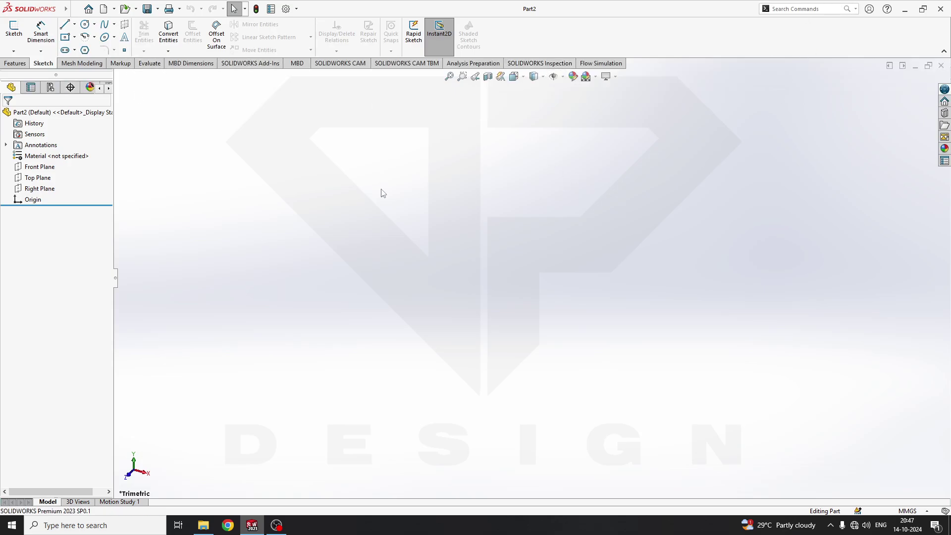
Enable the Blocks toolbar and dock it horizontally above the sketch commands
{"action": "right_click", "coordinate": [612, 51]}
{"action": "mouse_move", "coordinate": [639, 94]}
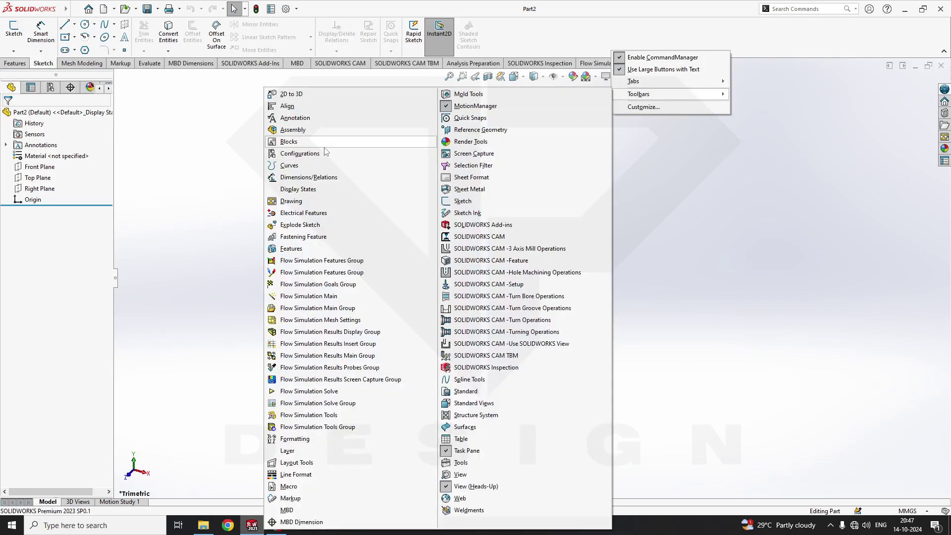
{"action": "left_click", "coordinate": [289, 142]}
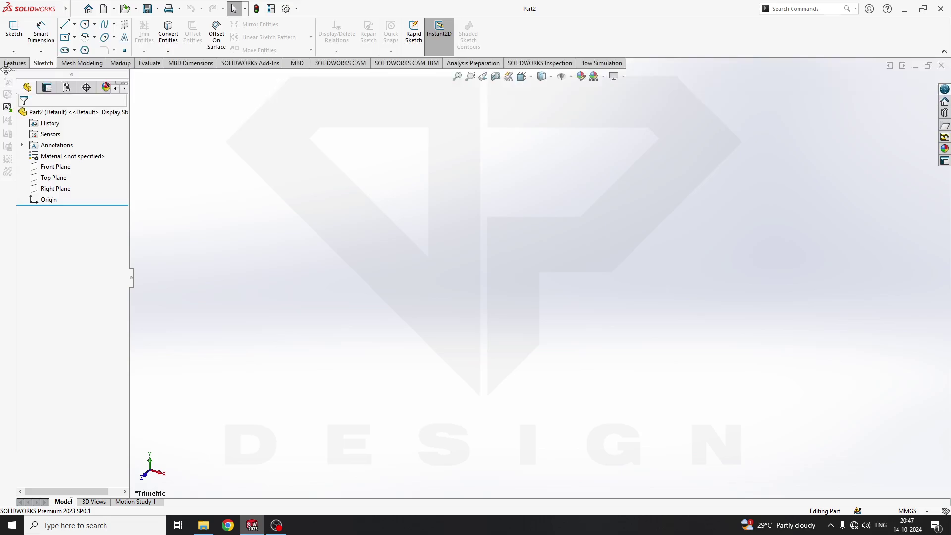
{"action": "left_click_drag", "start_coordinate": [6, 70], "coordinate": [495, 39]}
{"action": "left_click_drag", "start_coordinate": [558, 38], "coordinate": [558, 39]}
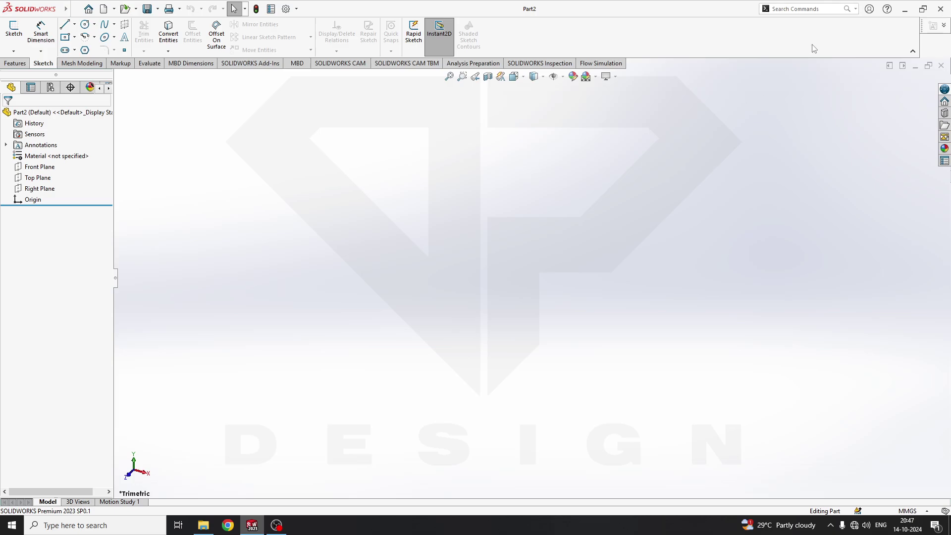
{"action": "left_click_drag", "start_coordinate": [924, 33], "coordinate": [43, 9]}
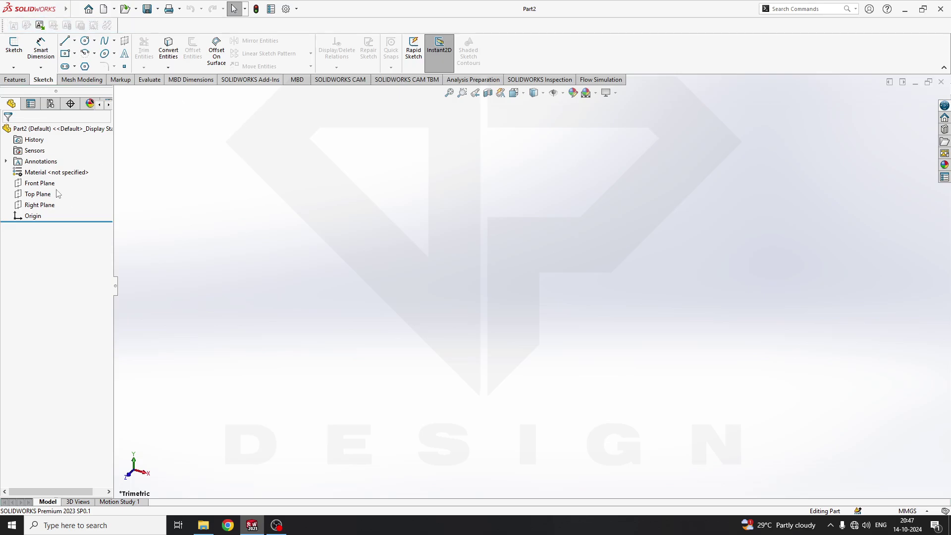
Sketch a center rectangle about the origin on the Front Plane and pull its upper-left corner inward to make it nearly square
{"action": "right_click", "coordinate": [40, 182]}
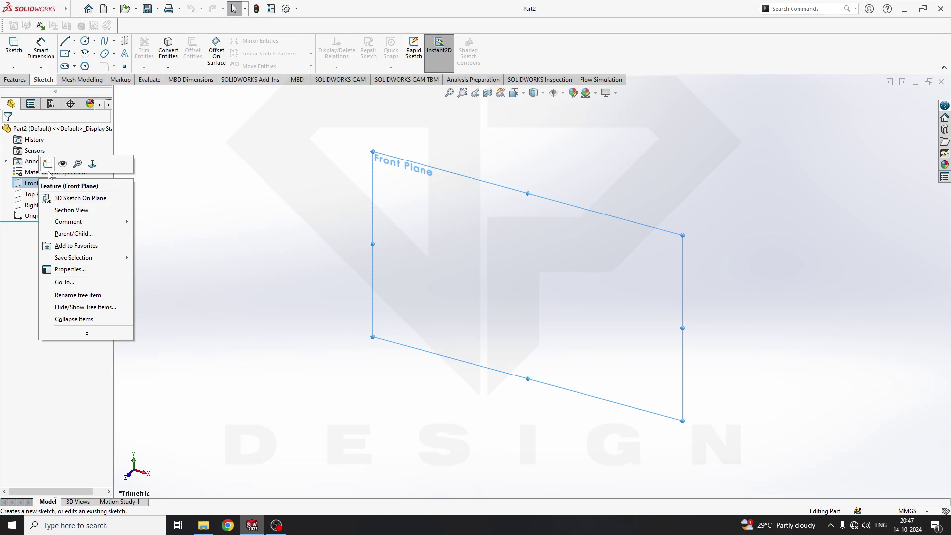
{"action": "left_click", "coordinate": [48, 167]}
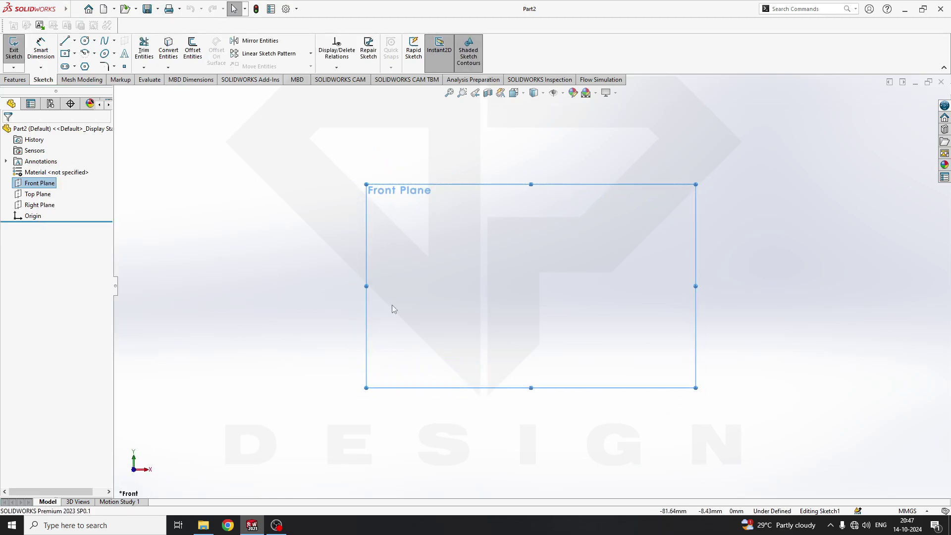
{"action": "left_click", "coordinate": [65, 53]}
{"action": "left_click", "coordinate": [531, 286]}
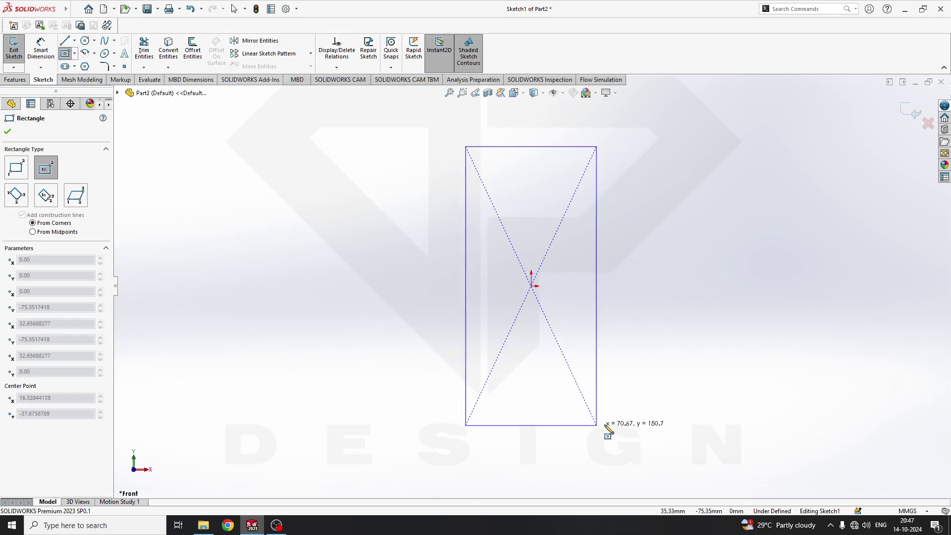
{"action": "left_click", "coordinate": [622, 409]}
{"action": "key", "text": "Escape"}
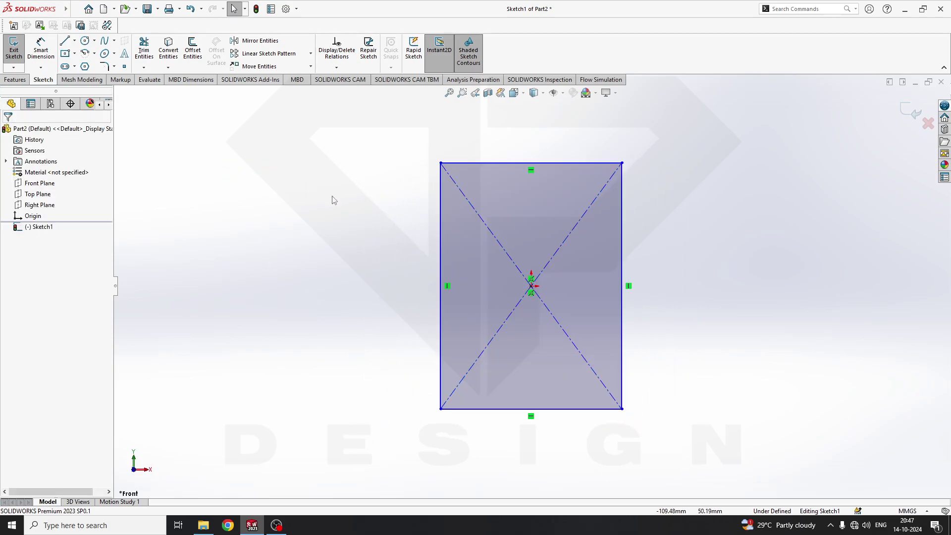
{"action": "left_click_drag", "start_coordinate": [441, 163], "coordinate": [456, 217]}
{"action": "left_click", "coordinate": [378, 346]}
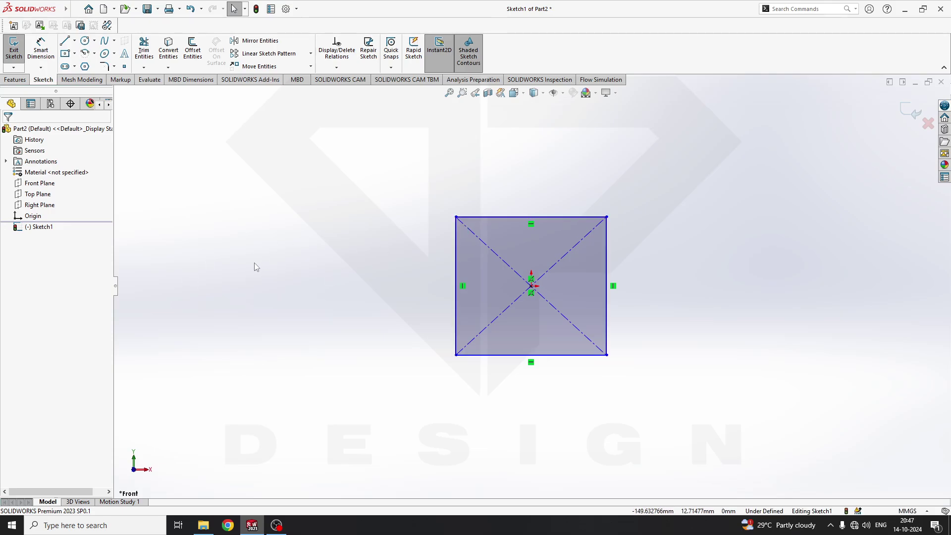
Draw a slightly sloping line outward from the rectangle's upper-left corner and move it down so the attached rectangle becomes shorter
{"action": "left_click", "coordinate": [64, 40]}
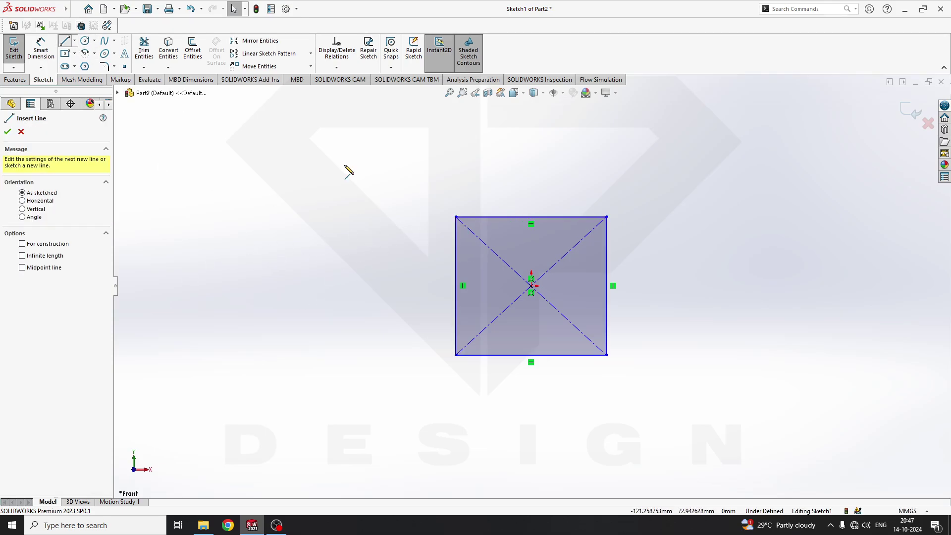
{"action": "left_click", "coordinate": [456, 216]}
{"action": "left_click", "coordinate": [294, 231]}
{"action": "key", "text": "Escape"}
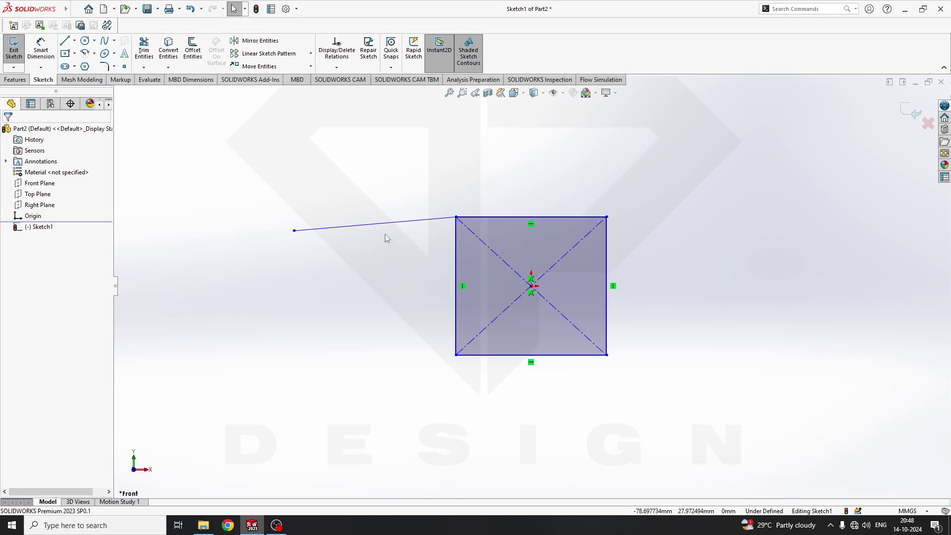
{"action": "left_click_drag", "start_coordinate": [388, 221], "coordinate": [394, 245]}
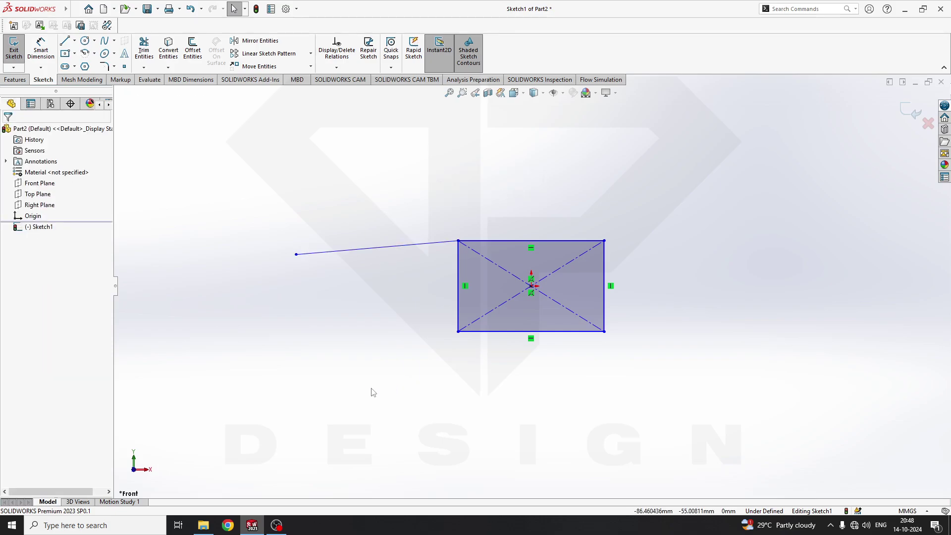
Make a block from the rectangle and its construction diagonals, leaving the attached line out
{"action": "left_click", "coordinate": [13, 26]}
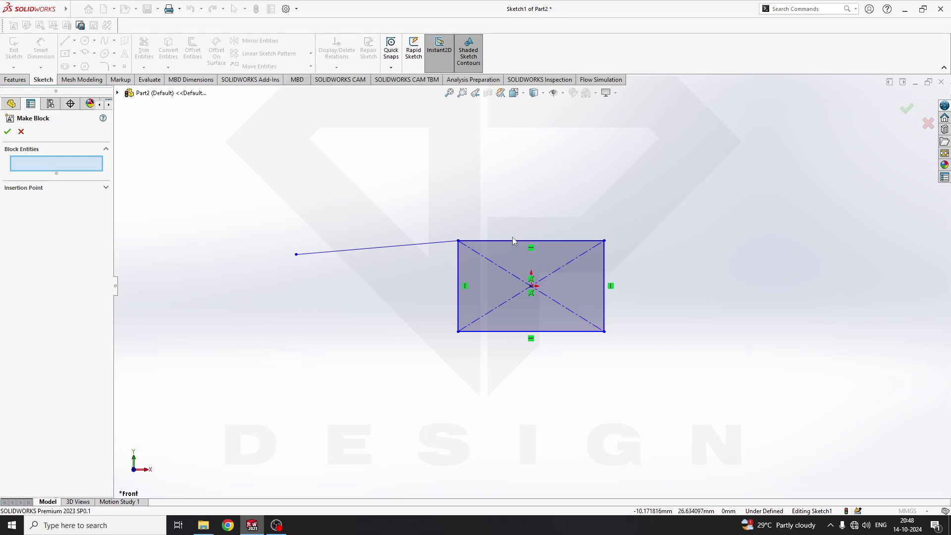
{"action": "left_click_drag", "start_coordinate": [654, 235], "coordinate": [399, 376]}
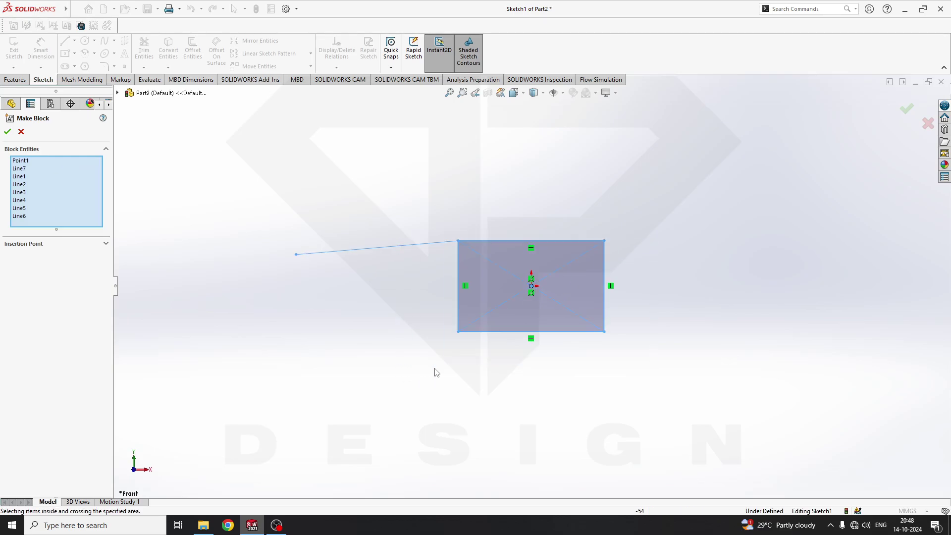
{"action": "left_click", "coordinate": [382, 249]}
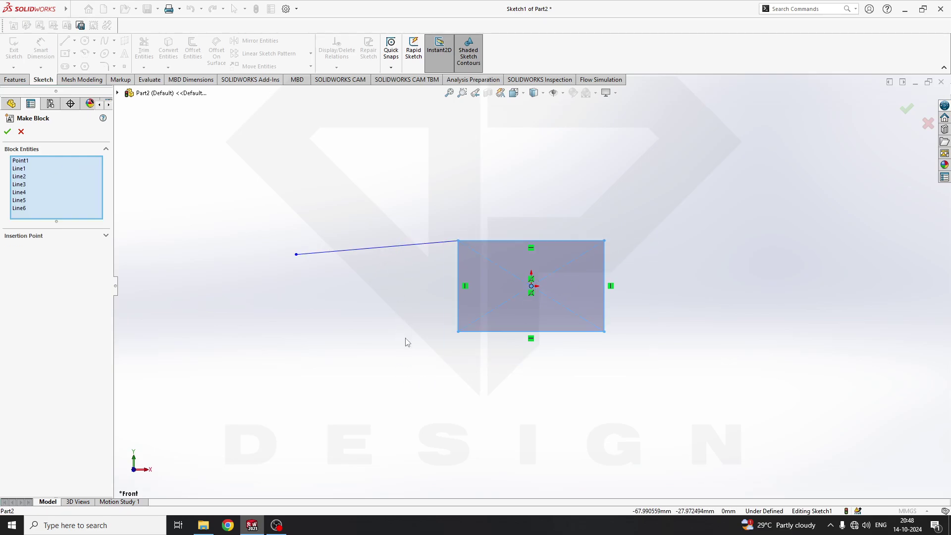
{"action": "left_click", "coordinate": [7, 130]}
Start saving the rectangle block to a file and create a folder named Sketch Blocks on the Desktop
{"action": "left_click", "coordinate": [46, 238]}
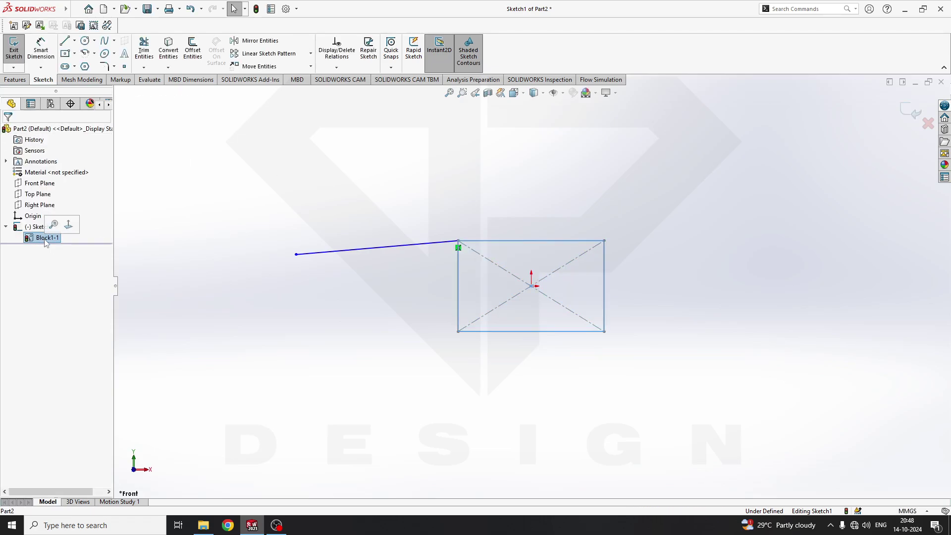
{"action": "right_click", "coordinate": [46, 239]}
{"action": "left_click", "coordinate": [74, 271]}
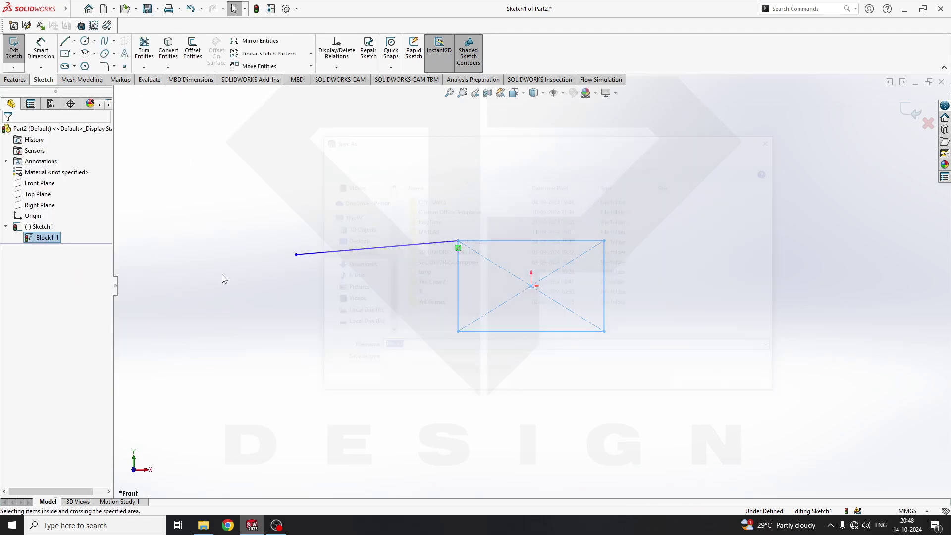
{"action": "left_click", "coordinate": [352, 241]}
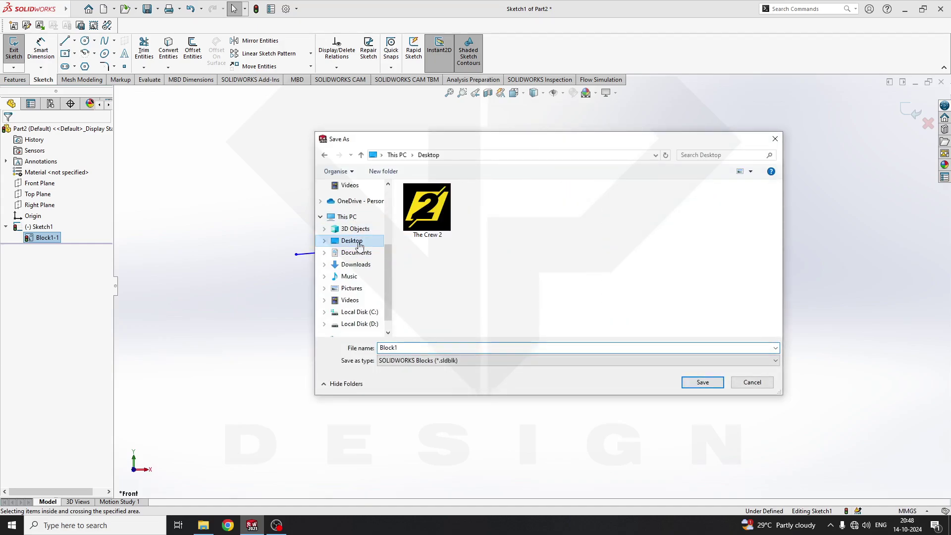
{"action": "right_click", "coordinate": [497, 229]}
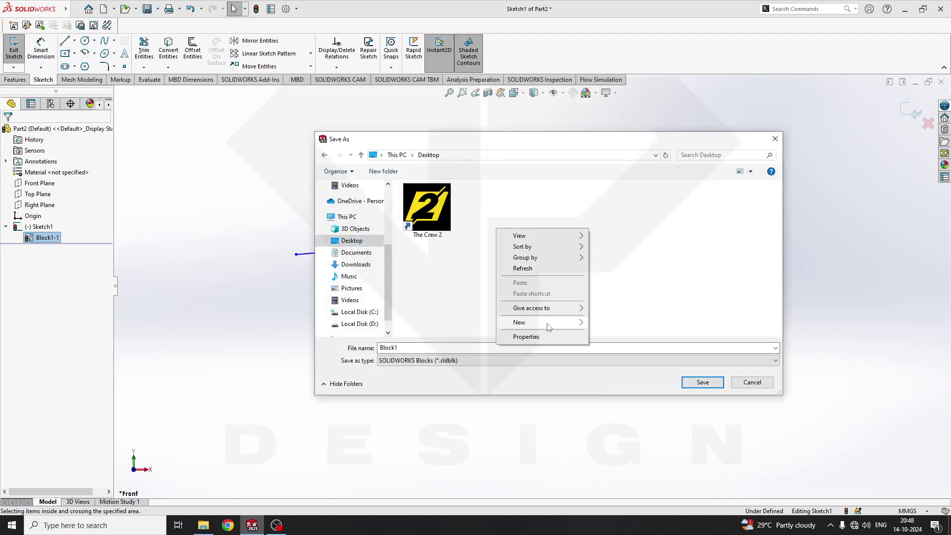
{"action": "mouse_move", "coordinate": [549, 323]}
{"action": "left_click", "coordinate": [611, 325]}
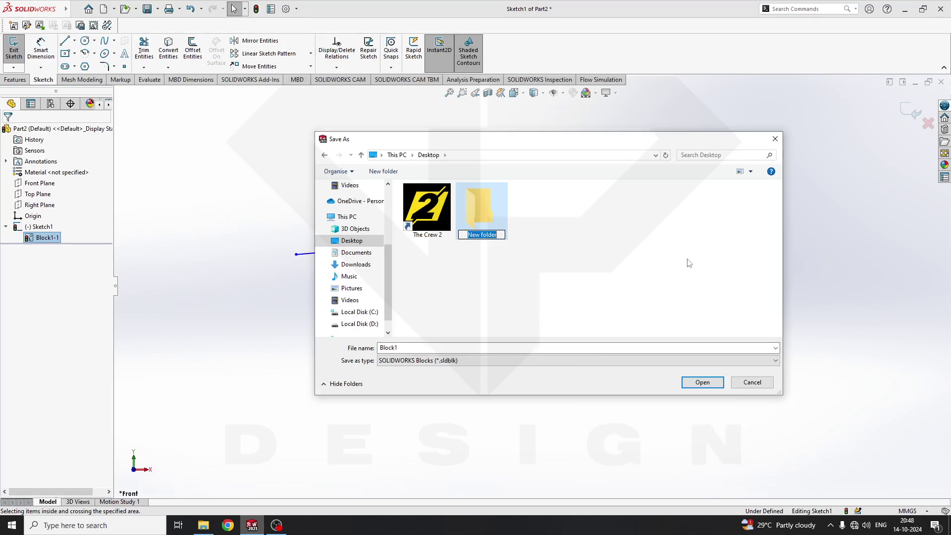
{"action": "type", "text": "Sketch Blocks"}
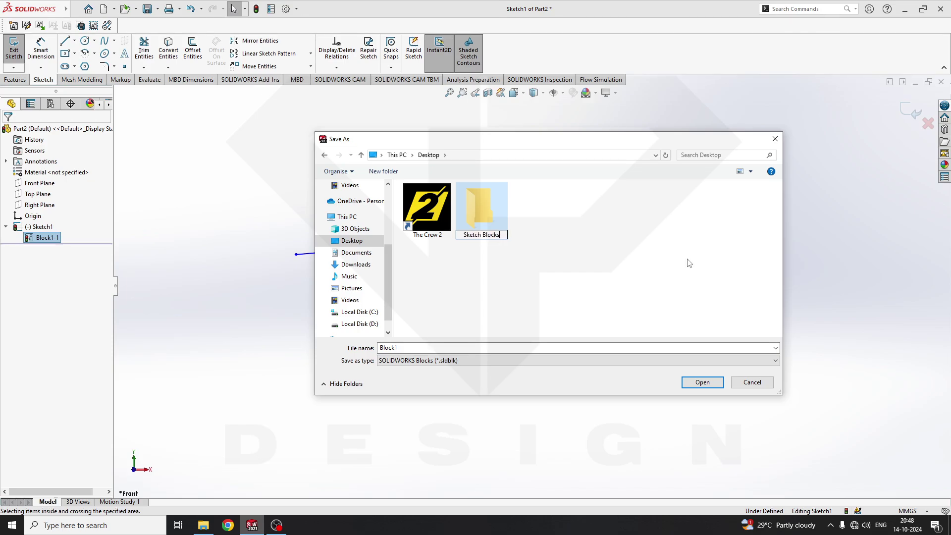
{"action": "key", "text": "Return"}
Save the rectangle block as Body in the Sketch Blocks folder
{"action": "double_click", "coordinate": [465, 212]}
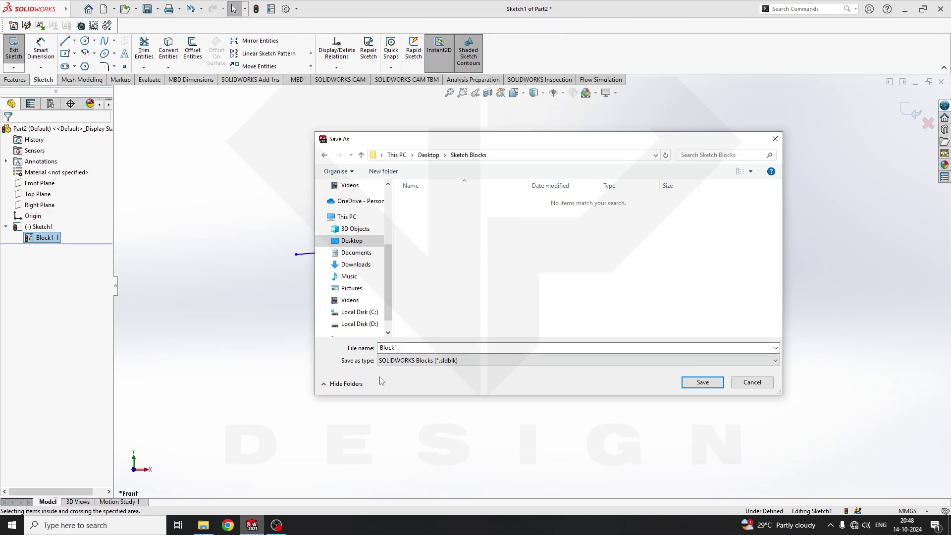
{"action": "double_click", "coordinate": [392, 348]}
{"action": "type", "text": "Block"}
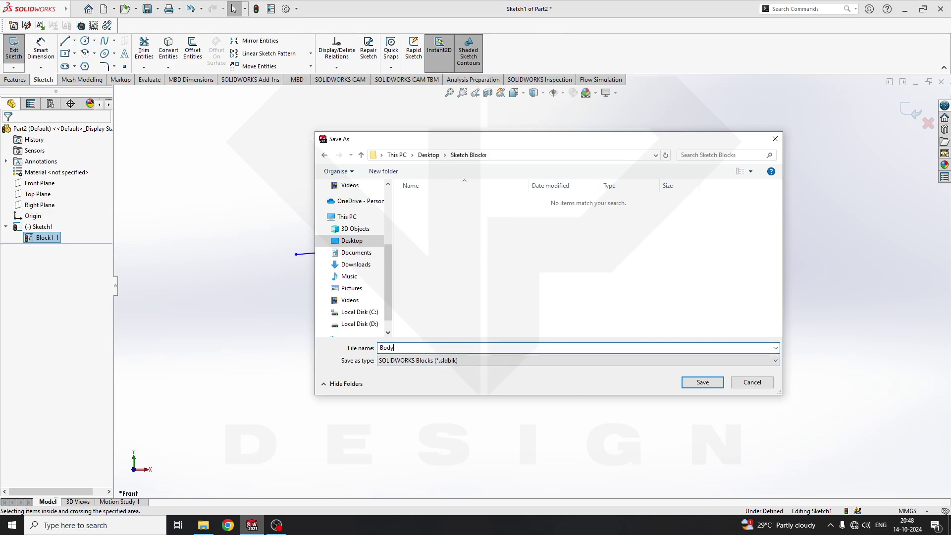
{"action": "key", "text": "Return"}
Make a second block from the sloping line attached to the rectangle
{"action": "left_click", "coordinate": [444, 293]}
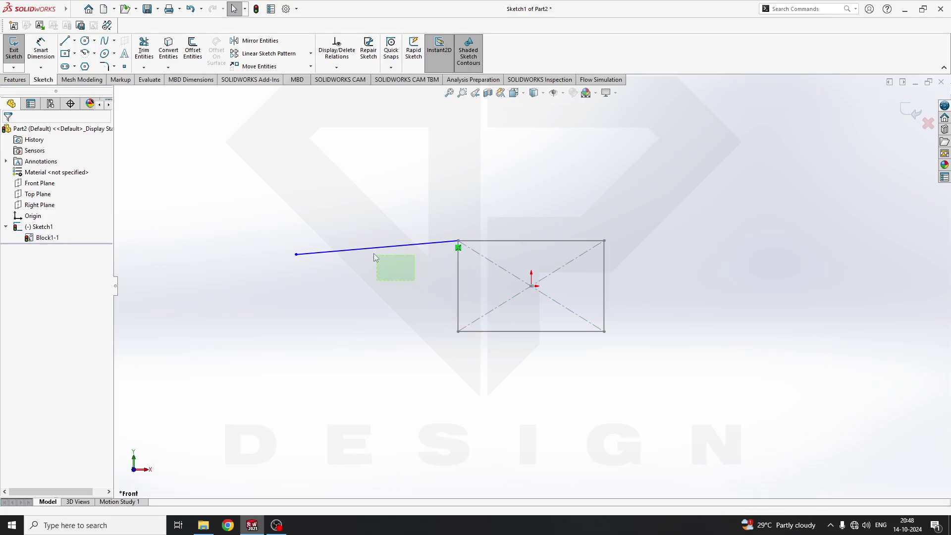
{"action": "left_click", "coordinate": [379, 247]}
{"action": "left_click", "coordinate": [365, 295]}
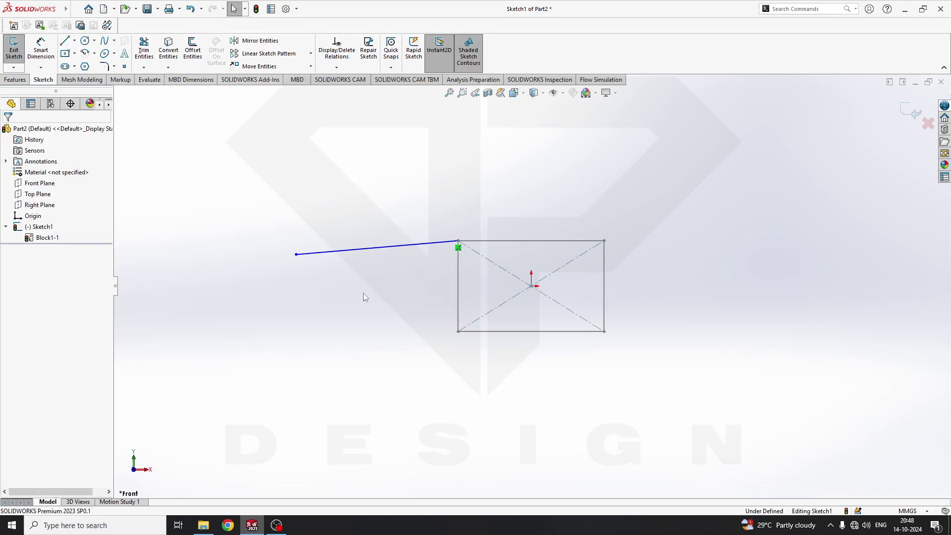
{"action": "left_click", "coordinate": [13, 25]}
{"action": "left_click_drag", "start_coordinate": [360, 294], "coordinate": [318, 248]}
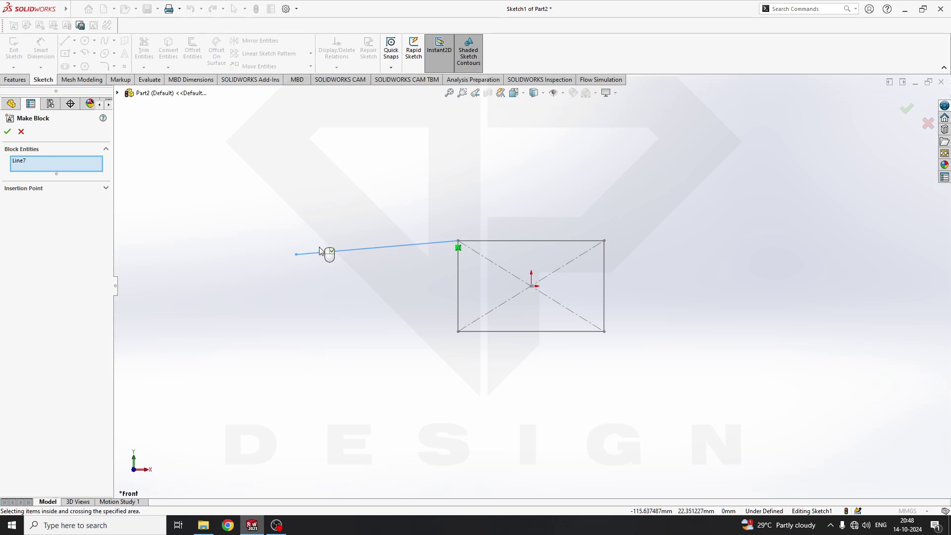
{"action": "left_click", "coordinate": [7, 131]}
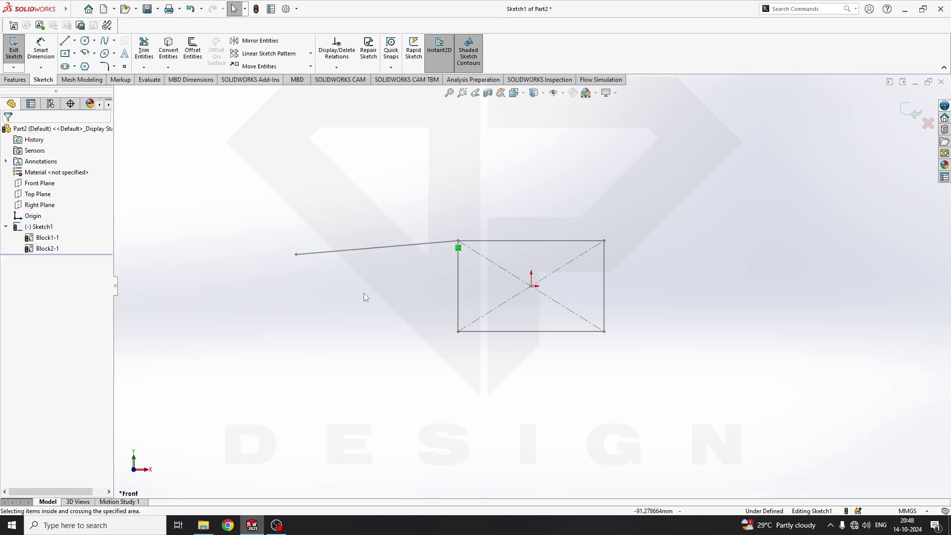
Save the line block as Wishbone in the Sketch Blocks folder
{"action": "right_click", "coordinate": [45, 248]}
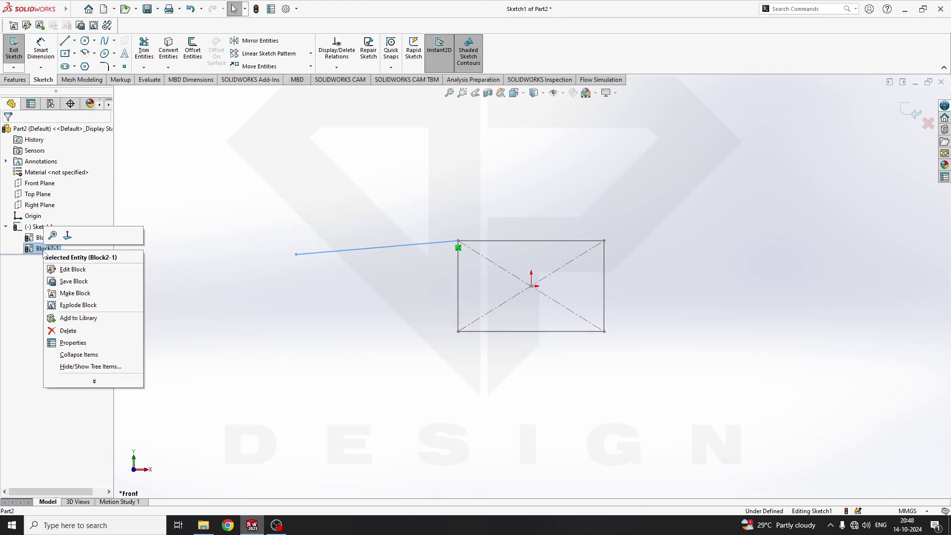
{"action": "left_click", "coordinate": [80, 284]}
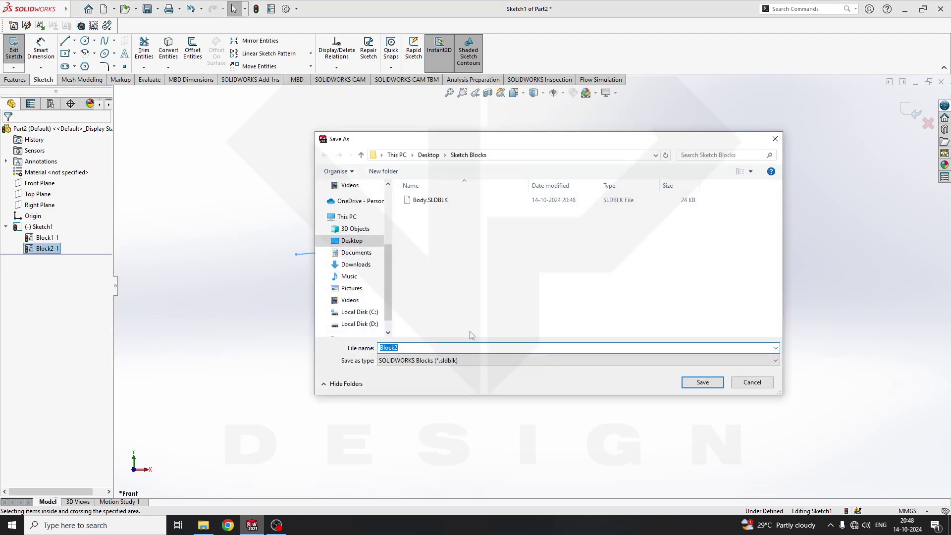
{"action": "type", "text": "Wishbone"}
{"action": "key", "text": "Return"}
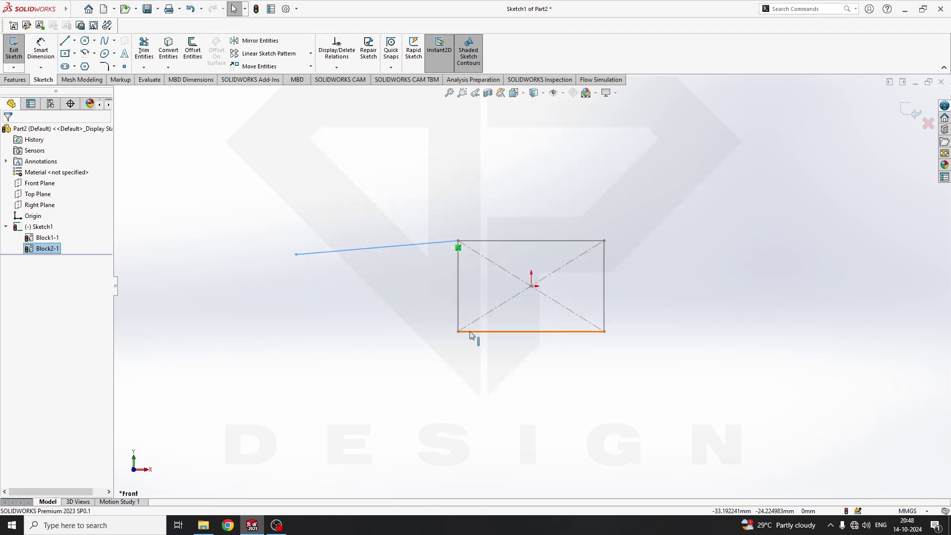
Discard the current sketch and start inserting a block in a new sketch on the Front Plane
{"action": "left_click", "coordinate": [928, 127]}
{"action": "left_click", "coordinate": [486, 265]}
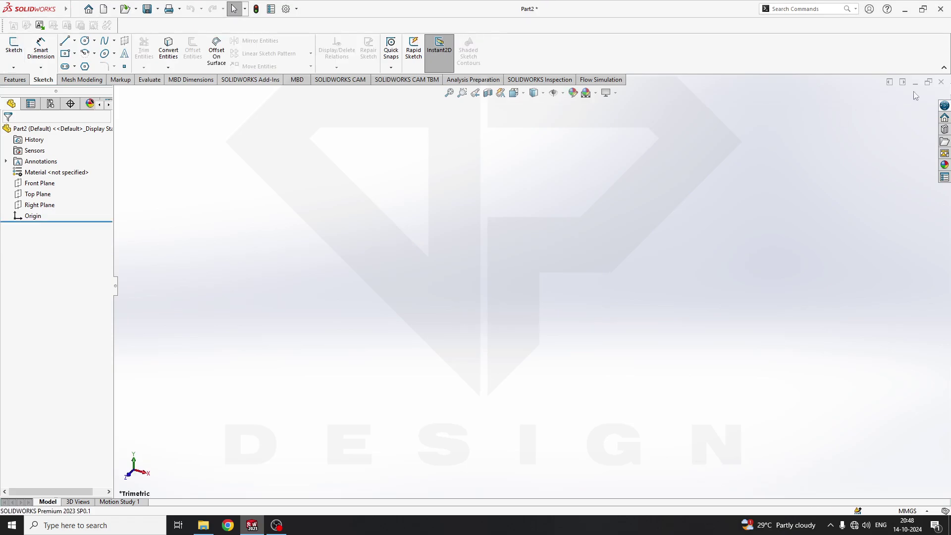
{"action": "left_click", "coordinate": [44, 29]}
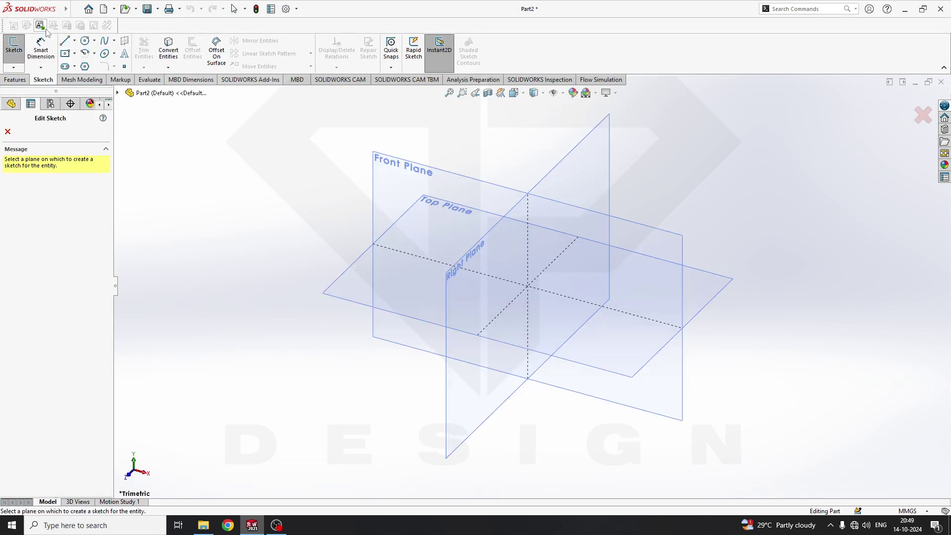
{"action": "left_click", "coordinate": [426, 173]}
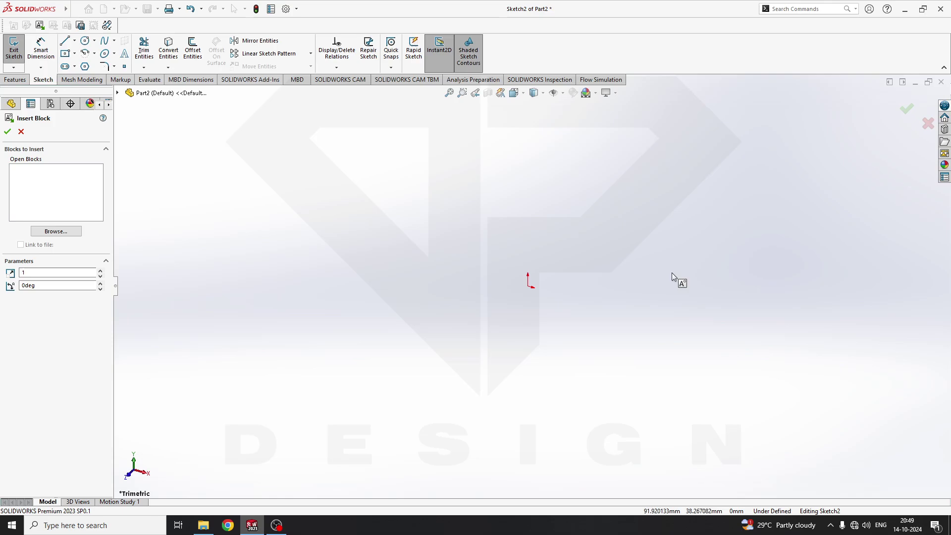
Insert two copies of Wishbone.SLDBLK from the Sketch Blocks folder on the Desktop and delete the lower one
{"action": "mouse_move", "coordinate": [467, 314]}
{"action": "middle_mouse_down"}
{"action": "mouse_move", "coordinate": [516, 281]}
{"action": "mouse_move", "coordinate": [508, 335]}
{"action": "mouse_move", "coordinate": [619, 336]}
{"action": "middle_mouse_up"}
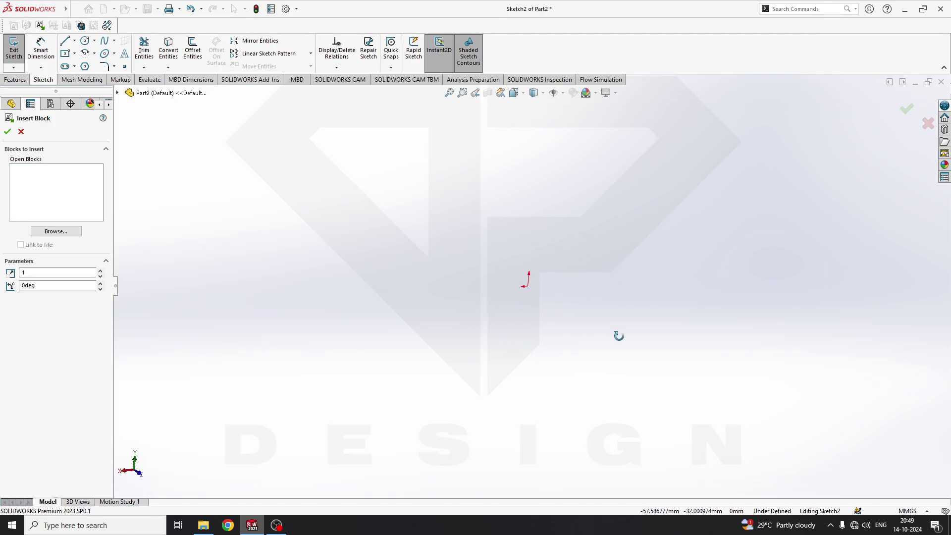
{"action": "left_click", "coordinate": [56, 232]}
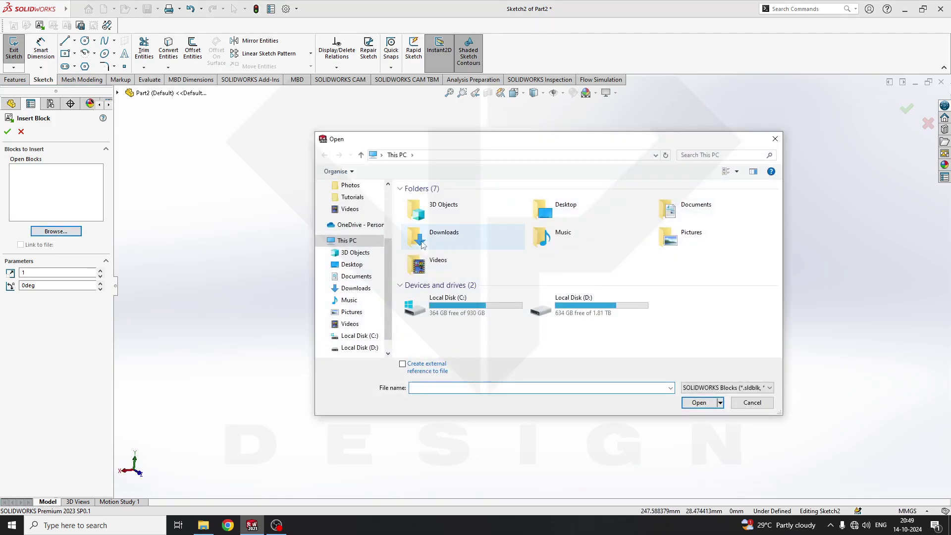
{"action": "left_click", "coordinate": [353, 265]}
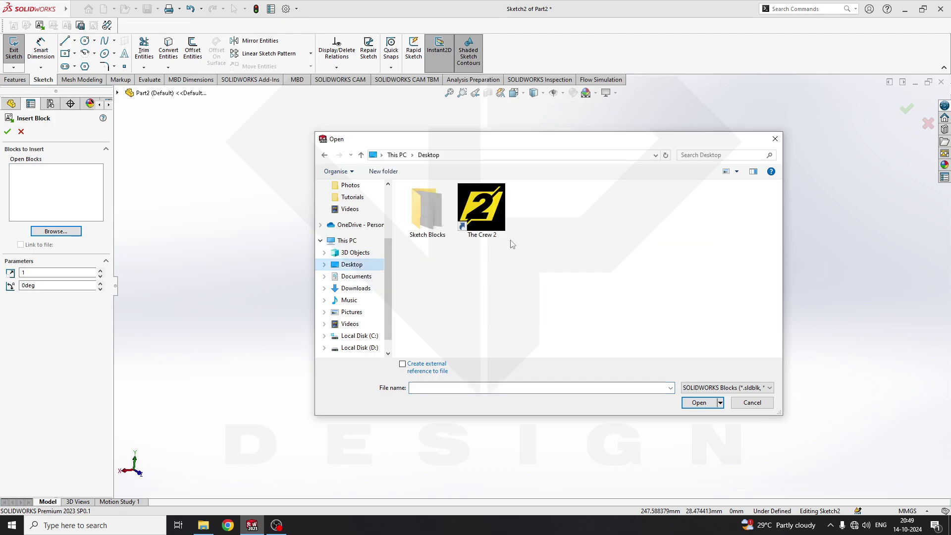
{"action": "double_click", "coordinate": [436, 208]}
{"action": "left_click", "coordinate": [441, 202]}
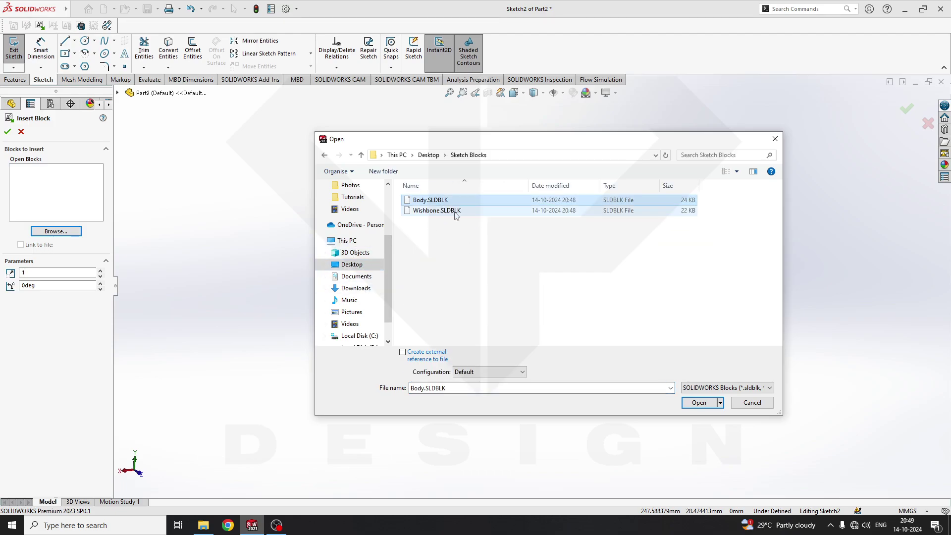
{"action": "left_click", "coordinate": [456, 213]}
{"action": "left_click", "coordinate": [699, 402]}
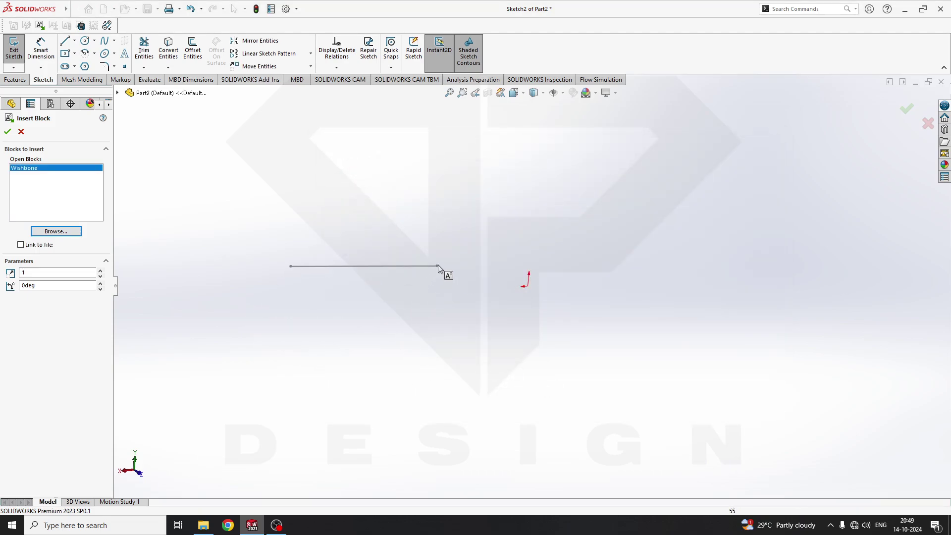
{"action": "left_click", "coordinate": [348, 212]}
{"action": "left_click", "coordinate": [392, 285]}
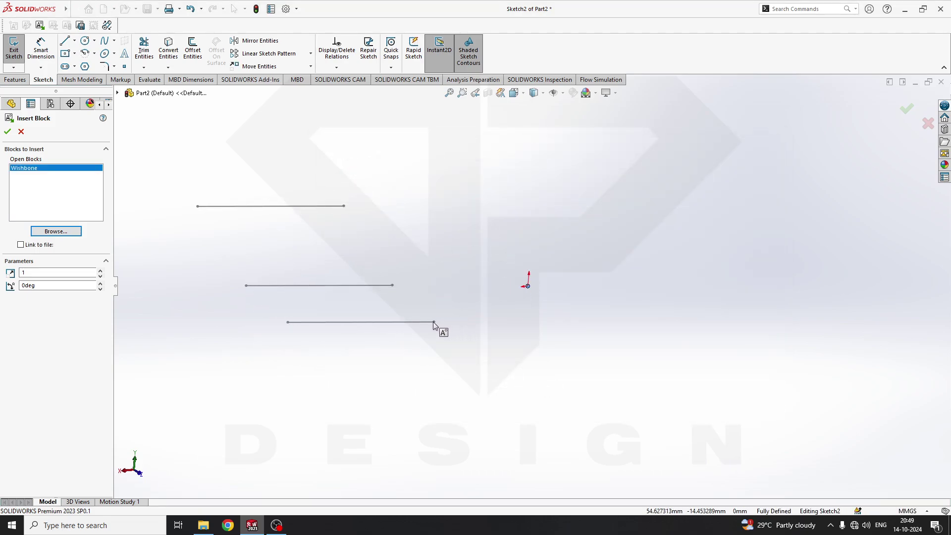
{"action": "key", "text": "Escape"}
{"action": "left_click", "coordinate": [318, 285]}
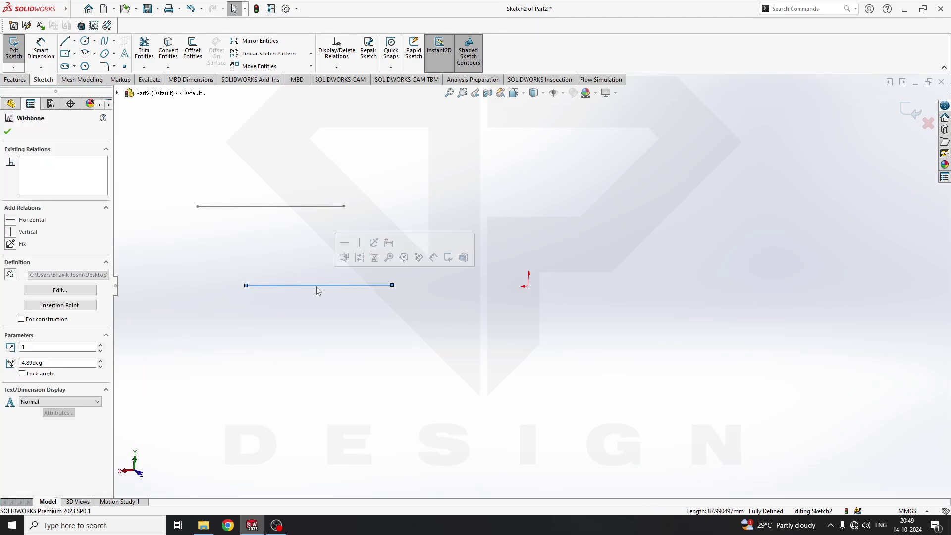
{"action": "key", "text": "Delete"}
Insert one copy of Body.SLDBLK from the Sketch Blocks folder on the Desktop between the wishbone and the origin
{"action": "left_click", "coordinate": [39, 26]}
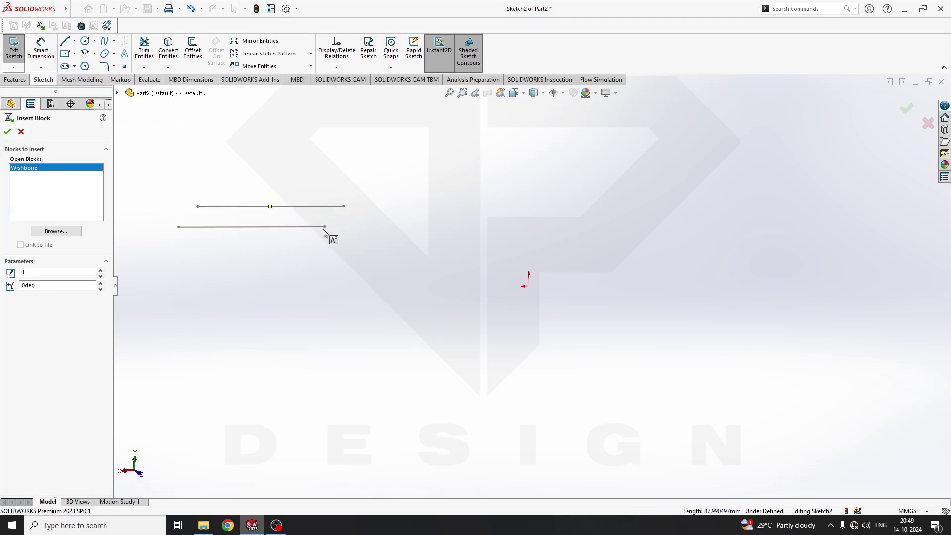
{"action": "left_click", "coordinate": [40, 26]}
{"action": "left_click", "coordinate": [40, 26]}
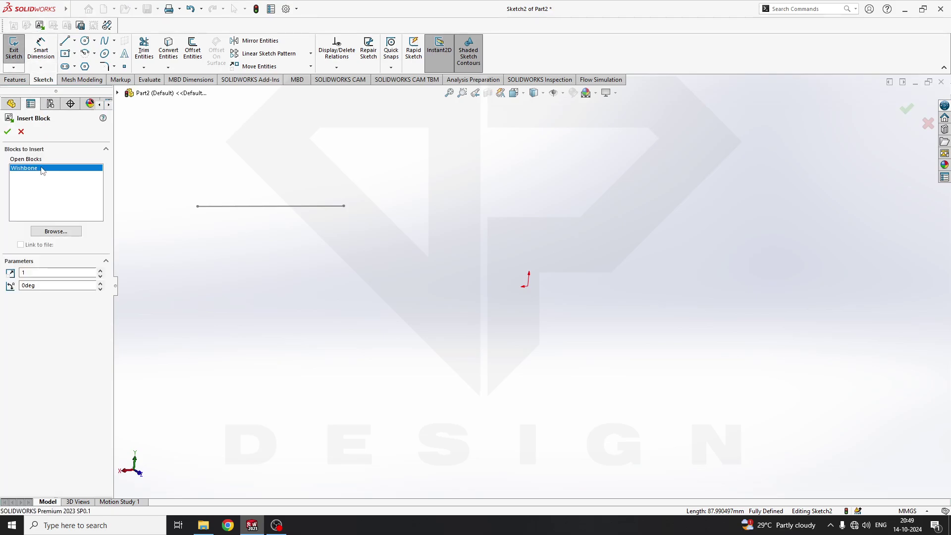
{"action": "left_click", "coordinate": [56, 232]}
{"action": "left_click", "coordinate": [352, 265]}
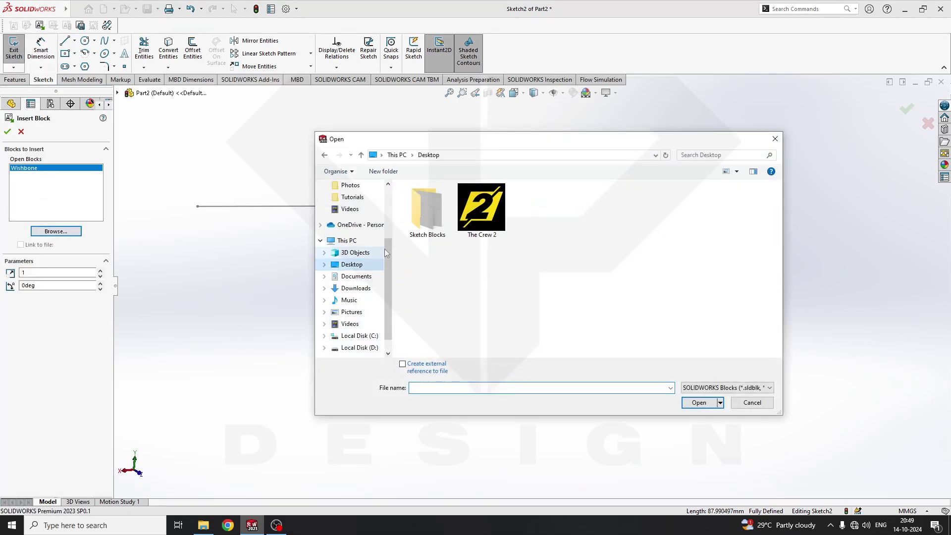
{"action": "double_click", "coordinate": [436, 213]}
{"action": "left_click", "coordinate": [415, 201]}
{"action": "left_click", "coordinate": [699, 402]}
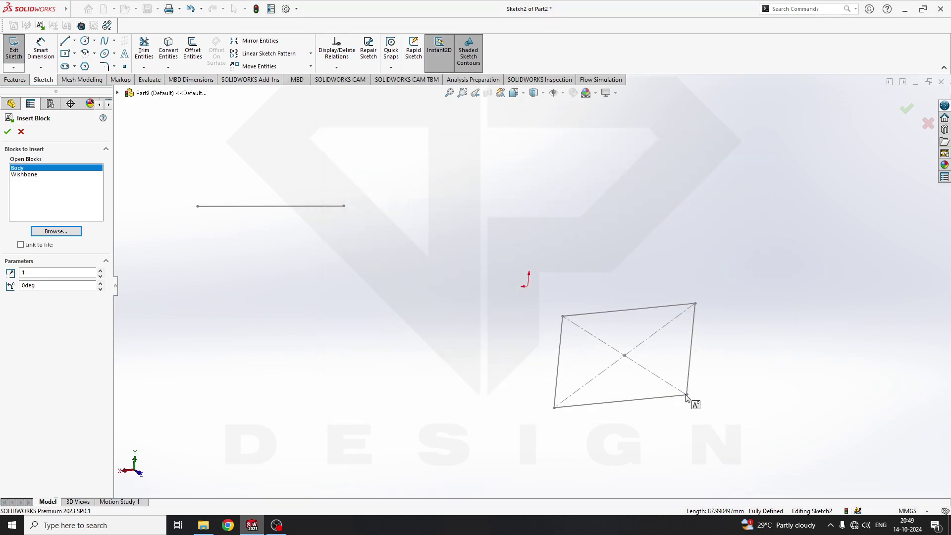
{"action": "left_click", "coordinate": [485, 288]}
{"action": "key", "text": "Escape"}
Move the Wishbone block lower beside the Body block and attach the Body's centre point to the origin
{"action": "key", "text": "ctrl+8"}
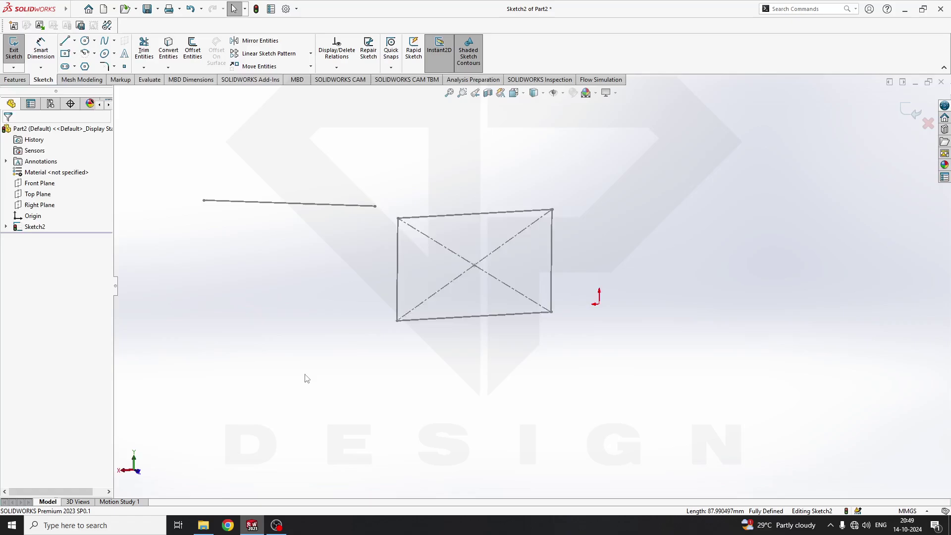
{"action": "mouse_move", "coordinate": [307, 379]}
{"action": "middle_mouse_down"}
{"action": "mouse_move", "coordinate": [505, 322]}
{"action": "mouse_move", "coordinate": [476, 319]}
{"action": "middle_mouse_up"}
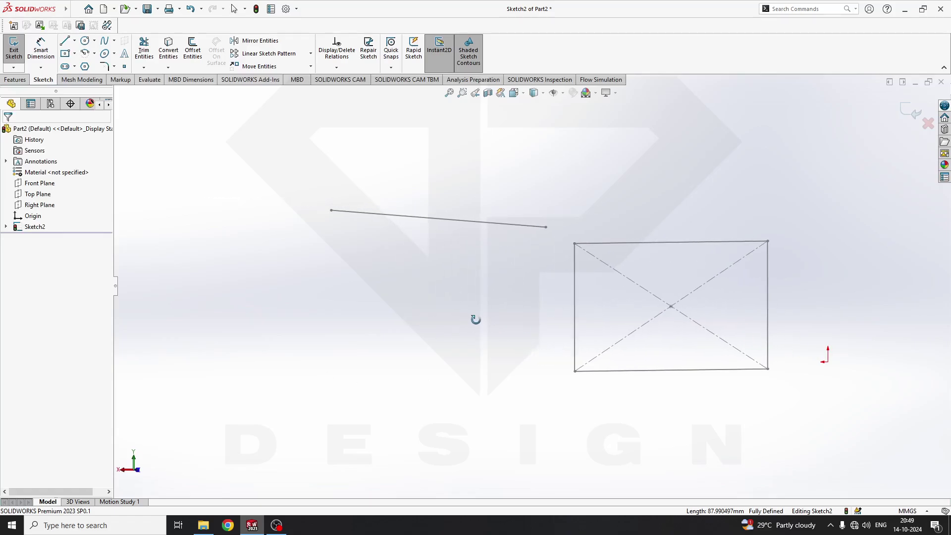
{"action": "key", "text": "space"}
{"action": "left_click", "coordinate": [331, 402]}
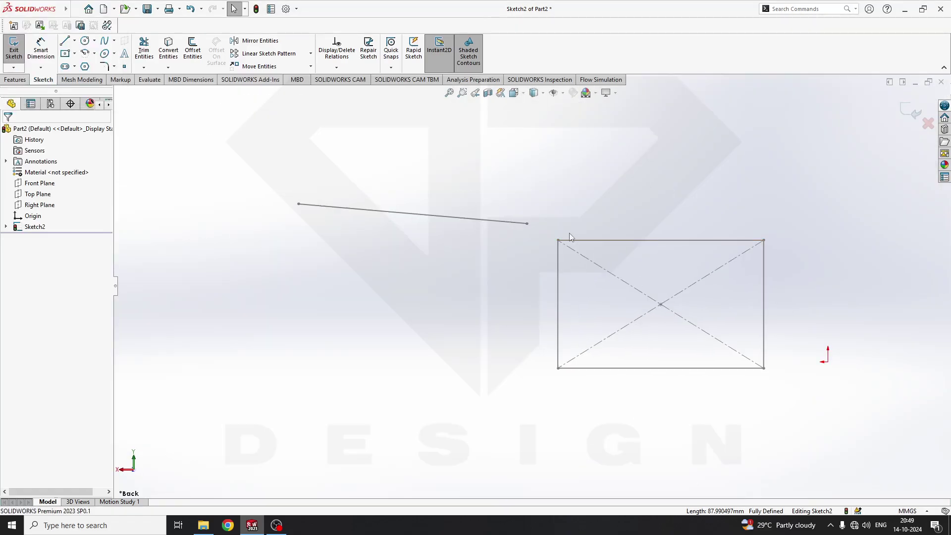
{"action": "left_click_drag", "start_coordinate": [587, 242], "coordinate": [508, 303]}
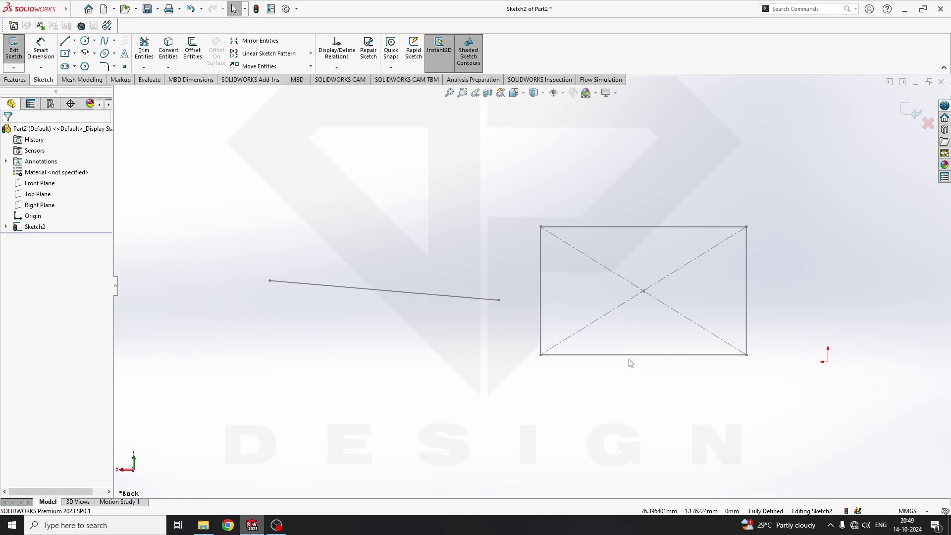
{"action": "middle_click_drag", "start_coordinate": [679, 317], "coordinate": [568, 331], "text": "ctrl"}
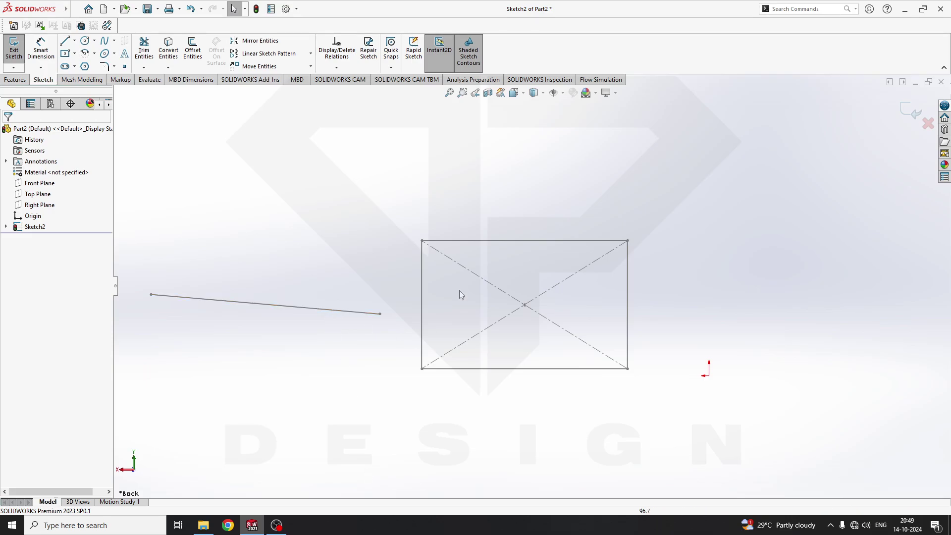
{"action": "mouse_move", "coordinate": [525, 307]}
{"action": "left_mouse_down"}
{"action": "mouse_move", "coordinate": [643, 335]}
{"action": "mouse_move", "coordinate": [724, 370]}
{"action": "mouse_move", "coordinate": [709, 377]}
{"action": "left_mouse_up"}
{"action": "scroll", "coordinate": [532, 275], "scroll_direction": "up", "scroll_amount": 3}
{"action": "scroll", "coordinate": [685, 227], "scroll_direction": "down", "scroll_amount": 2}
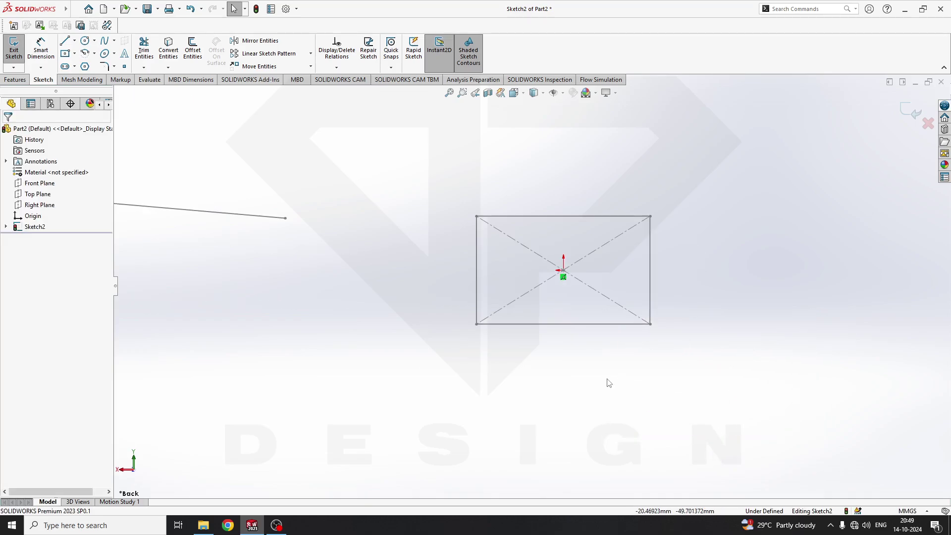
Move the Wishbone block near the Body's upper-left corner and paste copies of it at three spots below
{"action": "scroll", "coordinate": [487, 255], "scroll_direction": "up", "scroll_amount": 1}
{"action": "scroll", "coordinate": [520, 275], "scroll_direction": "down", "scroll_amount": 1}
{"action": "mouse_move", "coordinate": [317, 233]}
{"action": "left_mouse_down"}
{"action": "mouse_move", "coordinate": [439, 207]}
{"action": "mouse_move", "coordinate": [425, 232]}
{"action": "left_mouse_up"}
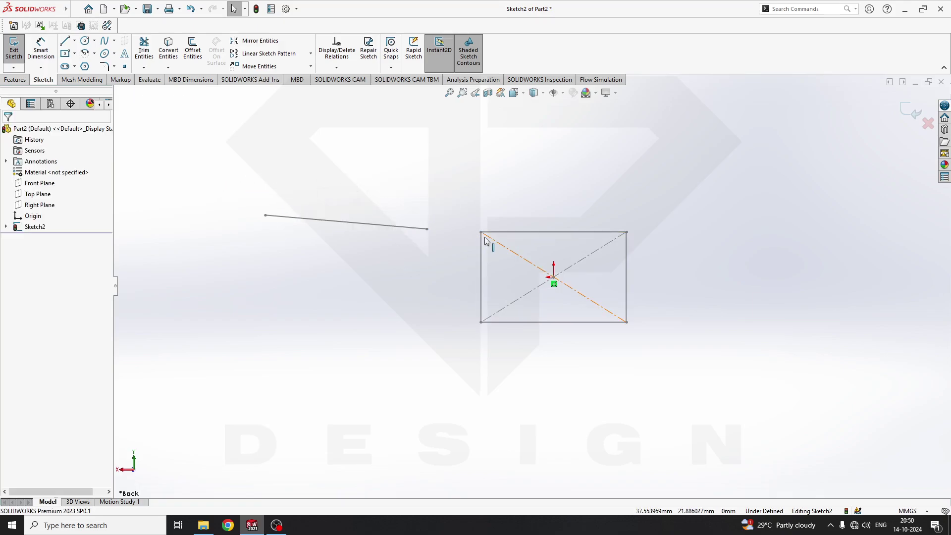
{"action": "left_click", "coordinate": [305, 219]}
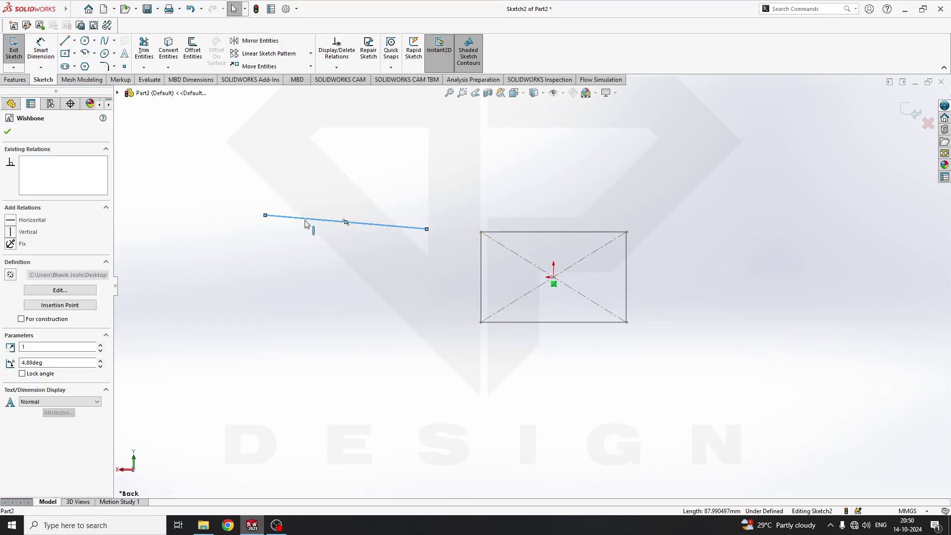
{"action": "key", "text": "ctrl+c"}
{"action": "left_click", "coordinate": [351, 275]}
{"action": "key", "text": "ctrl+v"}
{"action": "left_click", "coordinate": [426, 330]}
{"action": "key", "text": "ctrl+v"}
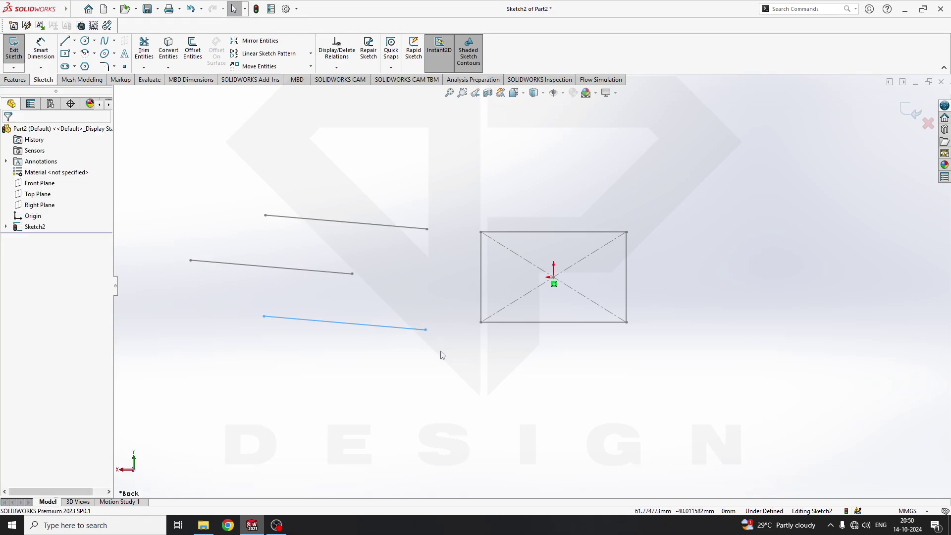
{"action": "left_click", "coordinate": [484, 407]}
{"action": "key", "text": "ctrl+v"}
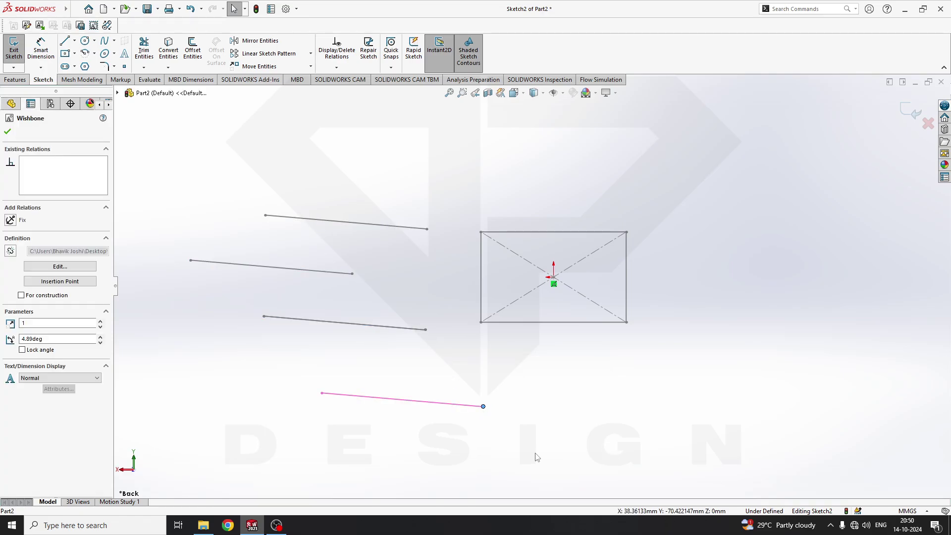
Make the top Wishbone's insertion point coincident with the Body block's upper-left corner
{"action": "left_click", "coordinate": [426, 229]}
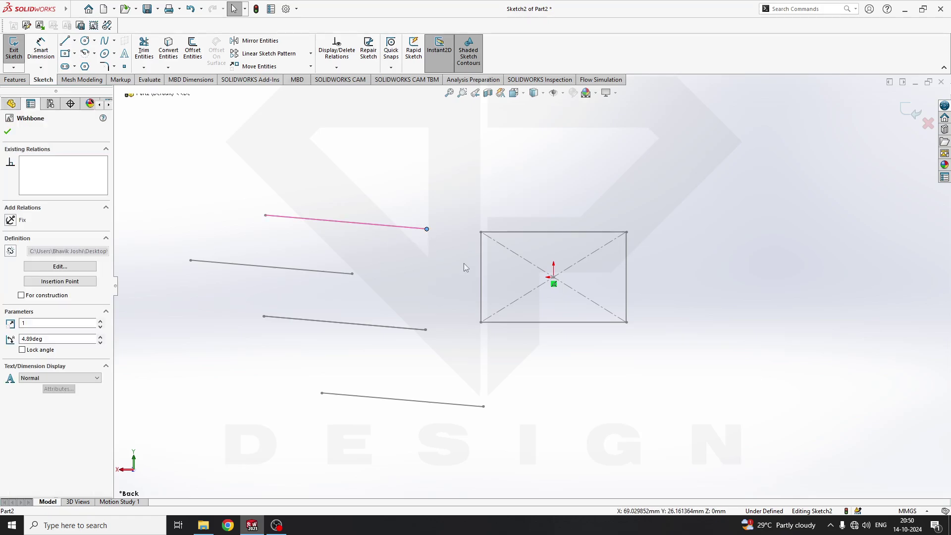
{"action": "left_click", "coordinate": [480, 232], "text": "ctrl"}
{"action": "left_click", "coordinate": [223, 200]}
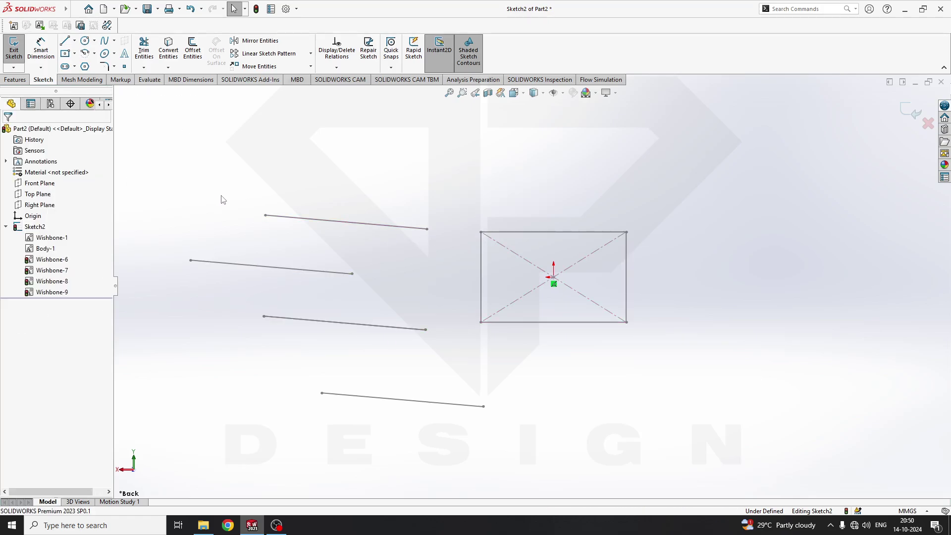
{"action": "left_click_drag", "start_coordinate": [426, 230], "coordinate": [475, 212]}
{"action": "left_click", "coordinate": [475, 211]}
{"action": "left_click", "coordinate": [481, 232], "text": "ctrl"}
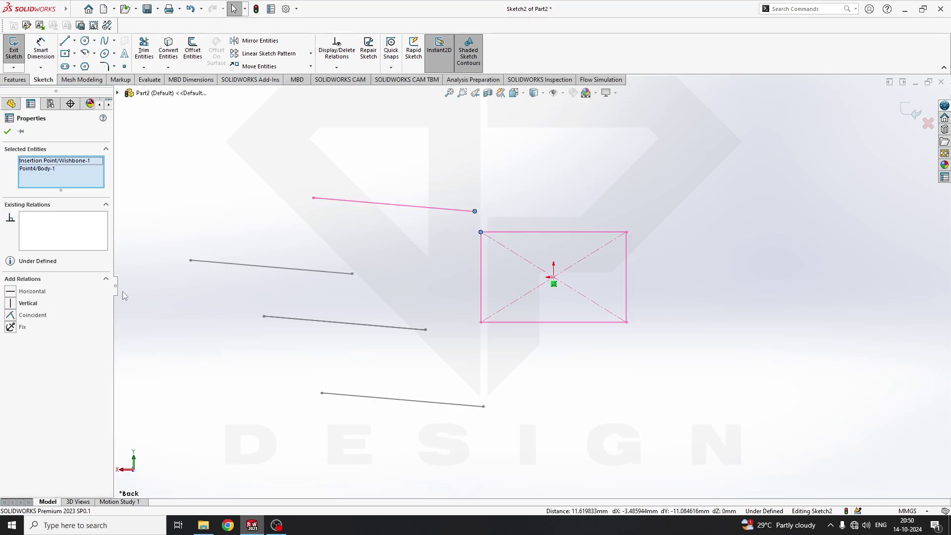
{"action": "left_click", "coordinate": [10, 315]}
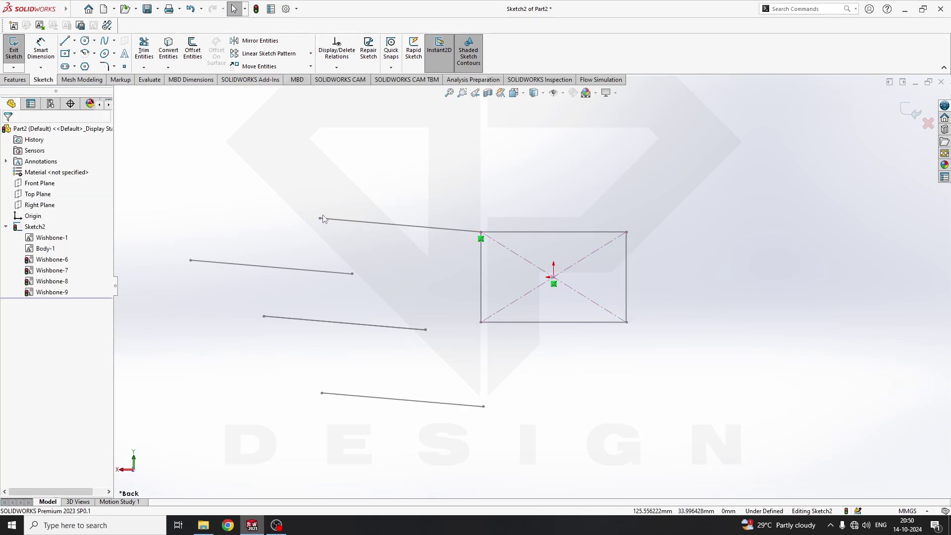
Swing the attached Wishbone to test its motion and make the Body block's top edge horizontal
{"action": "mouse_move", "coordinate": [320, 220]}
{"action": "left_mouse_down"}
{"action": "mouse_move", "coordinate": [312, 310]}
{"action": "mouse_move", "coordinate": [346, 225]}
{"action": "mouse_move", "coordinate": [371, 187]}
{"action": "mouse_move", "coordinate": [309, 298]}
{"action": "mouse_move", "coordinate": [334, 254]}
{"action": "mouse_move", "coordinate": [348, 258]}
{"action": "mouse_move", "coordinate": [366, 207]}
{"action": "mouse_move", "coordinate": [377, 222]}
{"action": "mouse_move", "coordinate": [410, 139]}
{"action": "mouse_move", "coordinate": [283, 376]}
{"action": "mouse_move", "coordinate": [395, 166]}
{"action": "mouse_move", "coordinate": [303, 363]}
{"action": "mouse_move", "coordinate": [375, 194]}
{"action": "mouse_move", "coordinate": [319, 272]}
{"action": "mouse_move", "coordinate": [384, 187]}
{"action": "mouse_move", "coordinate": [476, 198]}
{"action": "mouse_move", "coordinate": [298, 235]}
{"action": "mouse_move", "coordinate": [399, 212]}
{"action": "mouse_move", "coordinate": [376, 178]}
{"action": "mouse_move", "coordinate": [301, 229]}
{"action": "mouse_move", "coordinate": [408, 180]}
{"action": "mouse_move", "coordinate": [369, 304]}
{"action": "mouse_move", "coordinate": [403, 132]}
{"action": "mouse_move", "coordinate": [279, 244]}
{"action": "mouse_move", "coordinate": [316, 211]}
{"action": "left_mouse_up"}
{"action": "left_click", "coordinate": [500, 240]}
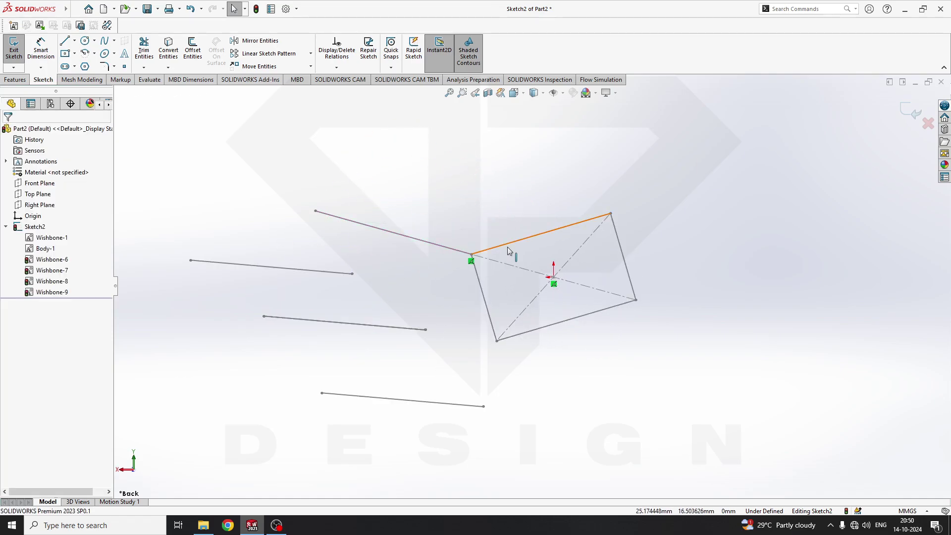
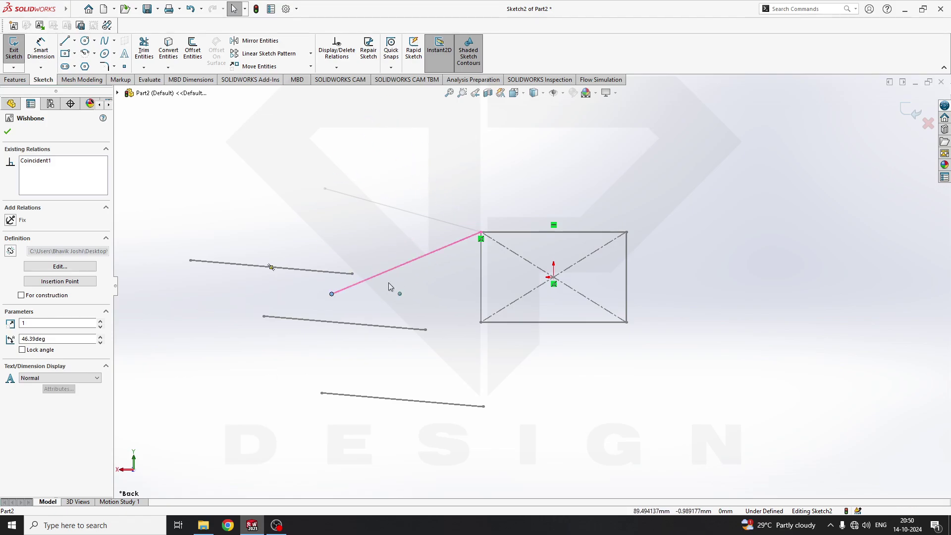
{"action": "left_click", "coordinate": [378, 286]}
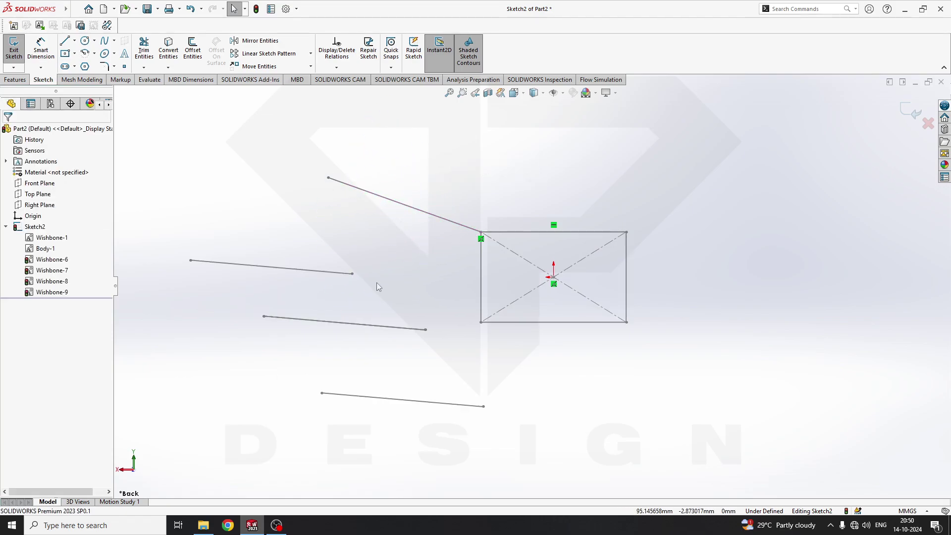
Make the insertion point of the uppermost loose Wishbone copy coincident with the Body block's lower-left corner
{"action": "left_click", "coordinate": [352, 274]}
{"action": "left_click", "coordinate": [481, 322], "text": "ctrl"}
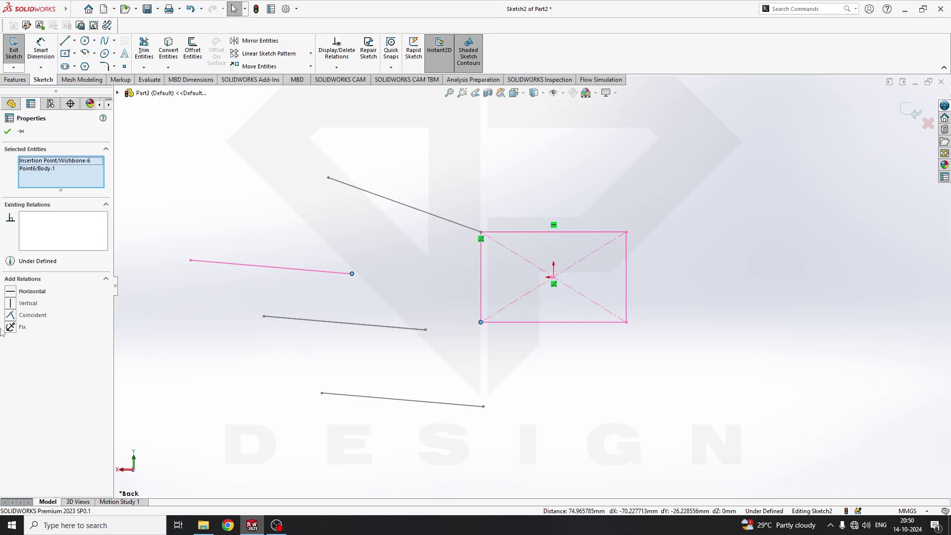
{"action": "left_click", "coordinate": [10, 315]}
{"action": "left_click", "coordinate": [628, 329]}
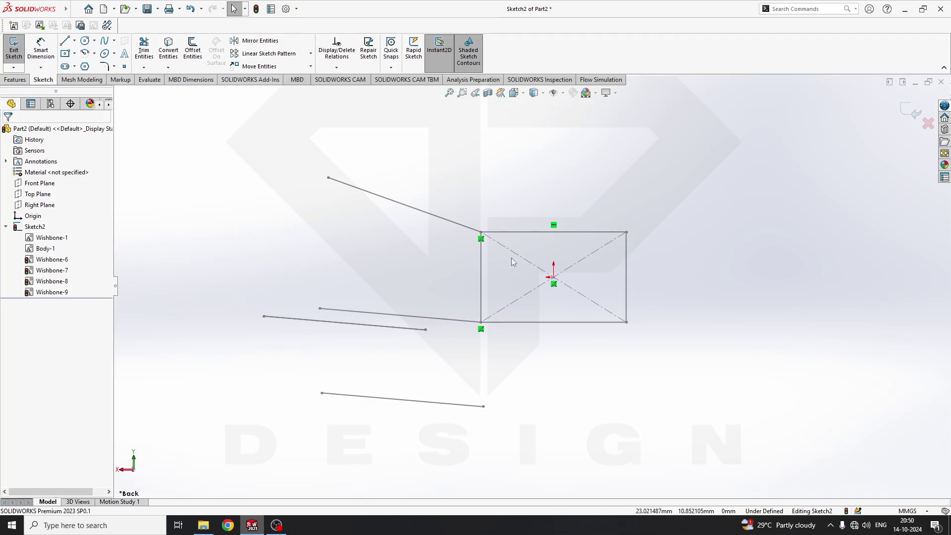
Pull the surplus overlapping Wishbone copy away from the other lines below the Body block and delete it
{"action": "scroll", "coordinate": [500, 307], "scroll_direction": "down", "scroll_amount": 2}
{"action": "scroll", "coordinate": [530, 286], "scroll_direction": "up", "scroll_amount": 2}
{"action": "left_click", "coordinate": [376, 319]}
{"action": "left_click_drag", "start_coordinate": [378, 320], "coordinate": [491, 370]}
{"action": "left_click", "coordinate": [619, 453]}
{"action": "left_click", "coordinate": [478, 363]}
{"action": "key", "text": "Delete"}
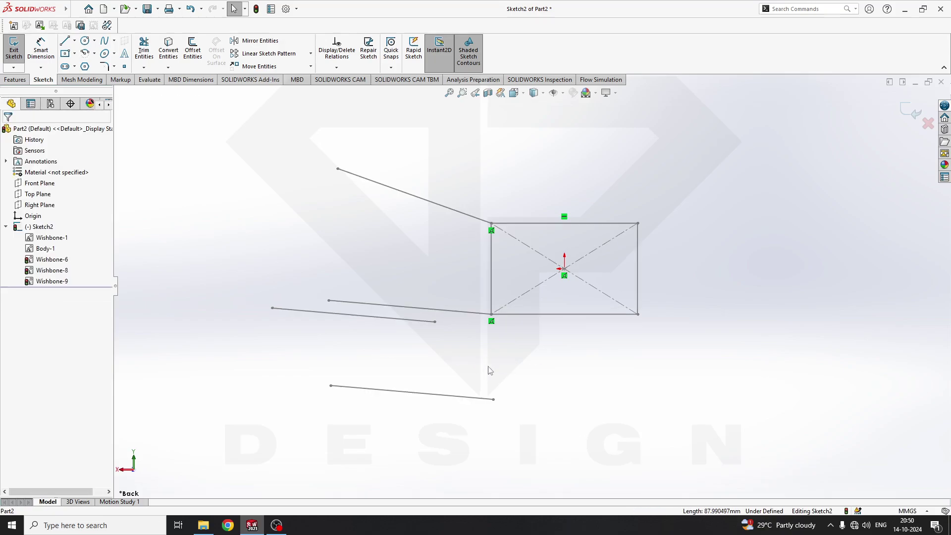
Move the upper loose Wishbone copy to below and right of the Body block and exit the sketch
{"action": "left_click_drag", "start_coordinate": [430, 319], "coordinate": [788, 392]}
{"action": "left_click", "coordinate": [367, 268]}
{"action": "left_click", "coordinate": [372, 179]}
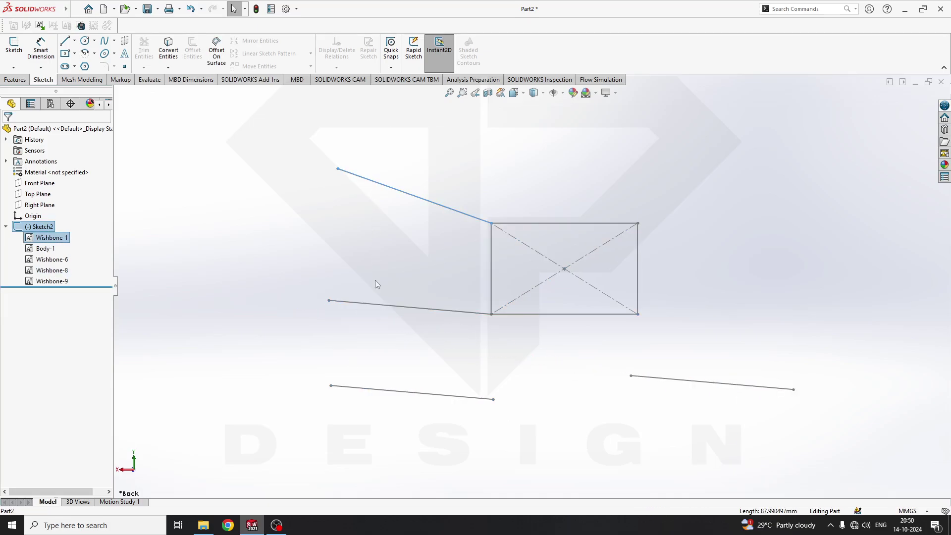
Edit the suspension sketch and add a Parallel relation between the two Wishbone blocks attached to the Body block's corners
{"action": "left_click", "coordinate": [377, 304], "text": "ctrl"}
{"action": "left_click", "coordinate": [230, 232]}
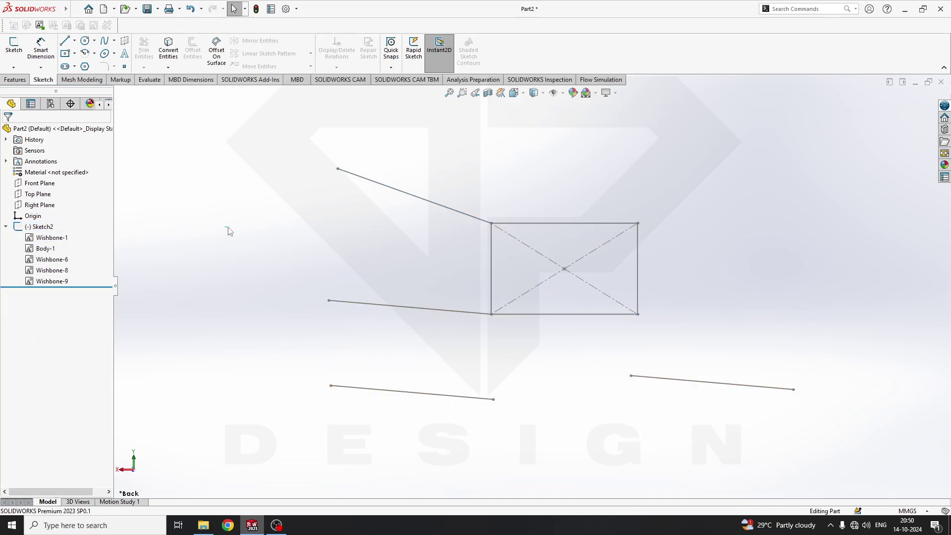
{"action": "left_click", "coordinate": [391, 187]}
{"action": "left_click", "coordinate": [365, 305], "text": "ctrl"}
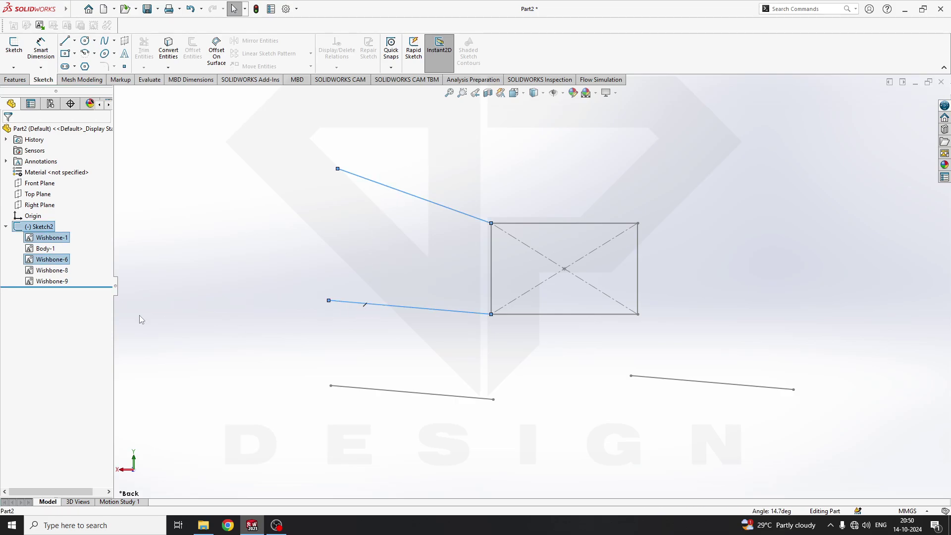
{"action": "left_click", "coordinate": [391, 190]}
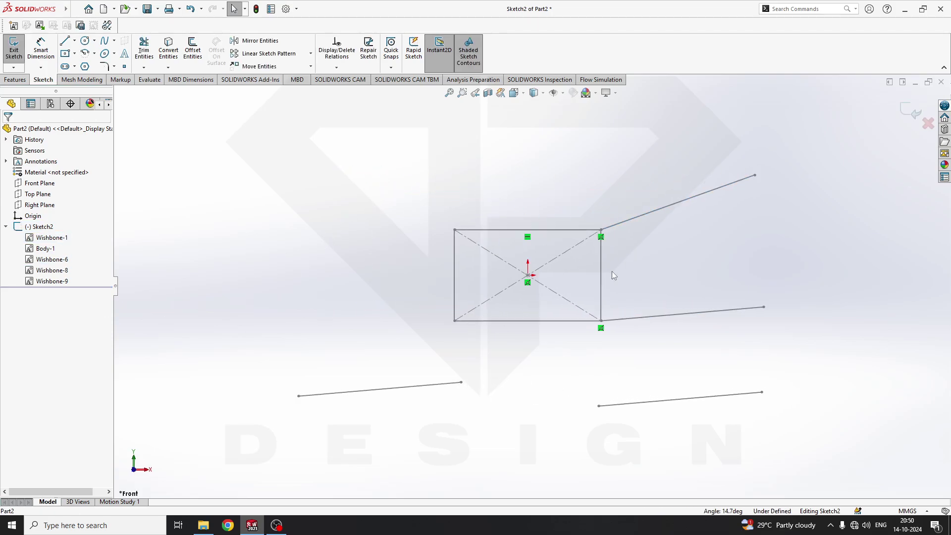
{"action": "left_click", "coordinate": [667, 207]}
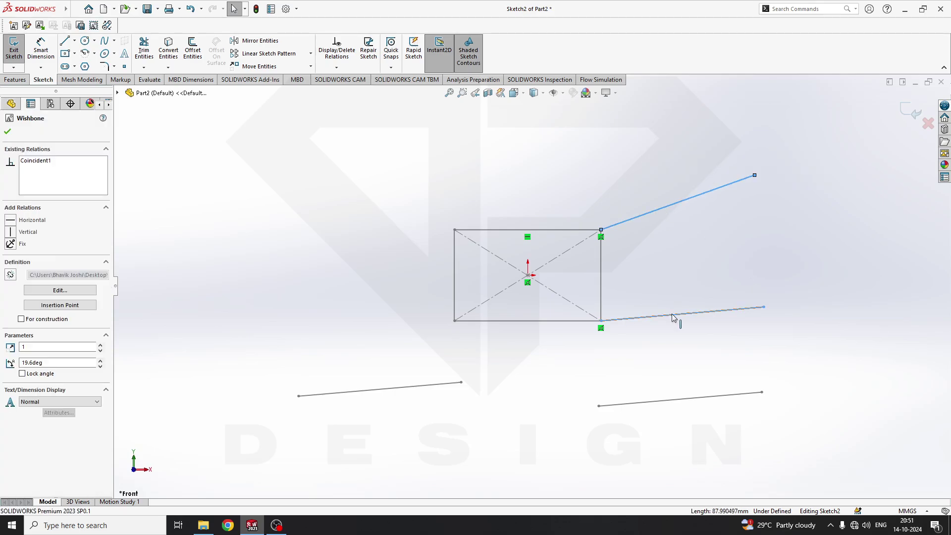
{"action": "left_click", "coordinate": [670, 314], "text": "ctrl"}
{"action": "left_click", "coordinate": [10, 339]}
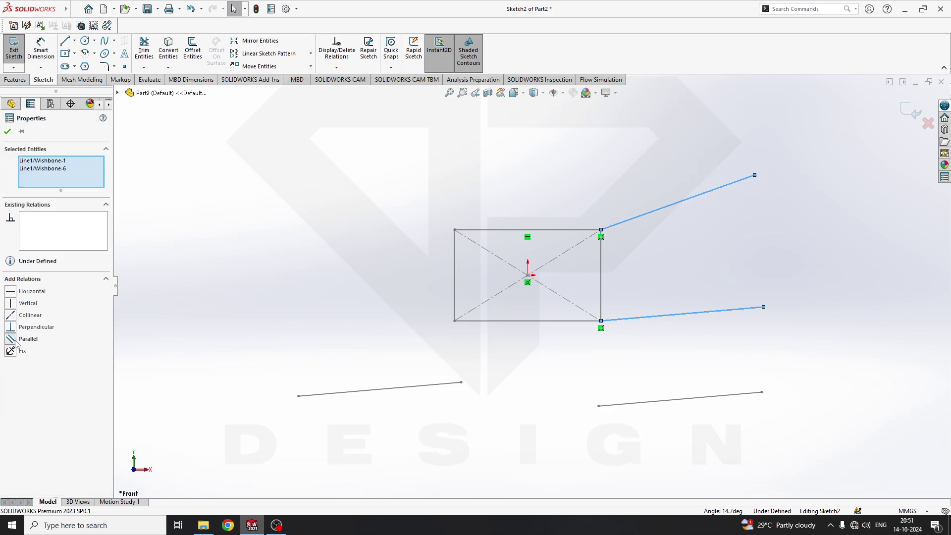
{"action": "left_click", "coordinate": [294, 365]}
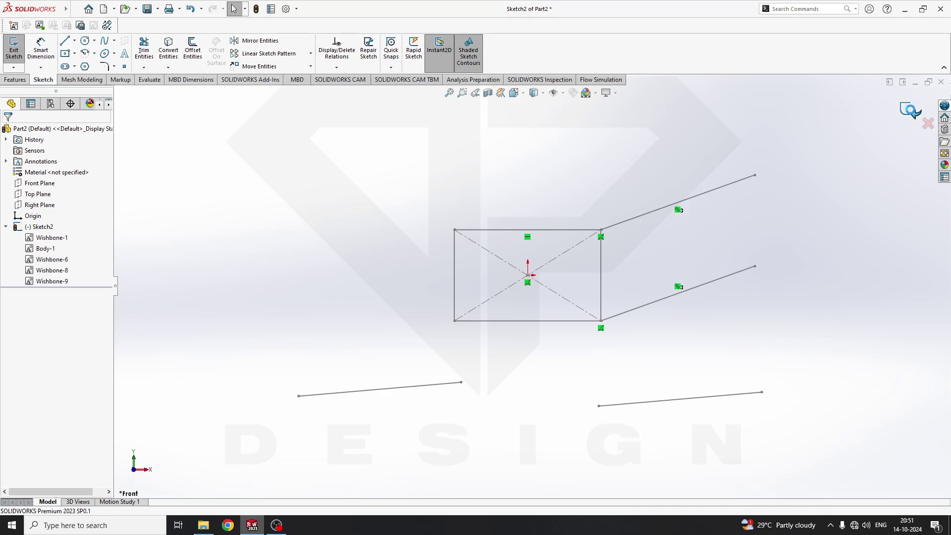
Exit the sketch and swing the upper attached Wishbone's free end downward to test the parallel motion of both wishbones
{"action": "left_click", "coordinate": [911, 112]}
{"action": "mouse_move", "coordinate": [757, 172]}
{"action": "left_mouse_down"}
{"action": "mouse_move", "coordinate": [737, 325]}
{"action": "mouse_move", "coordinate": [763, 283]}
{"action": "mouse_move", "coordinate": [767, 177]}
{"action": "mouse_move", "coordinate": [749, 261]}
{"action": "mouse_move", "coordinate": [763, 190]}
{"action": "left_mouse_up"}
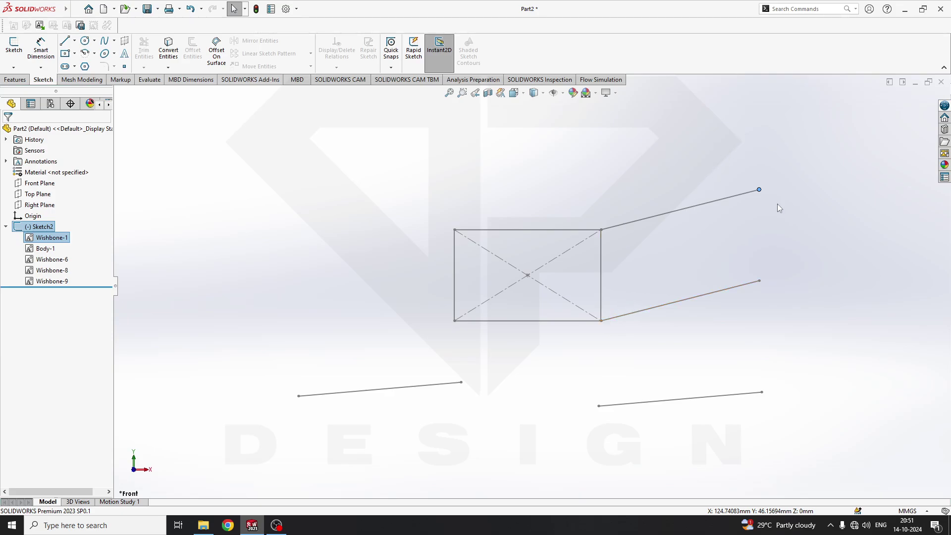
{"action": "left_click_drag", "start_coordinate": [761, 192], "coordinate": [766, 218]}
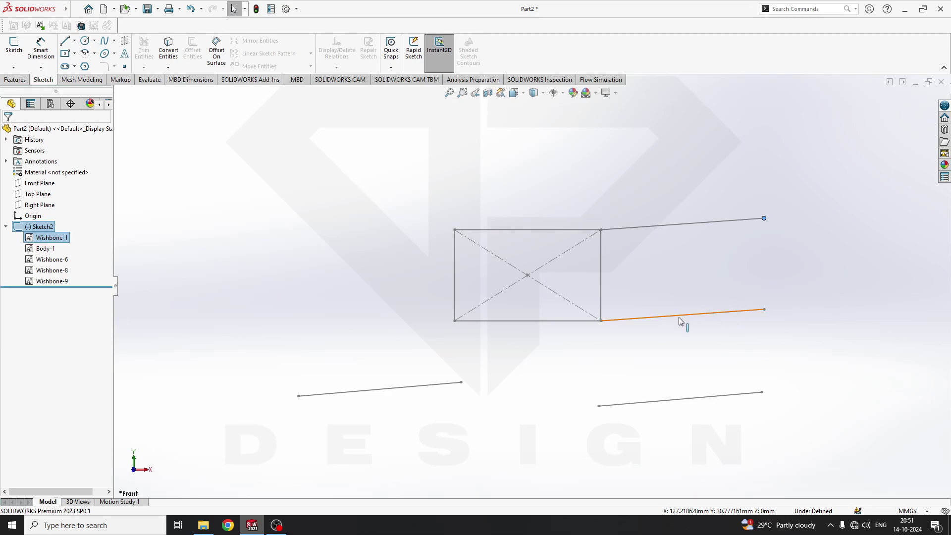
{"action": "scroll", "coordinate": [687, 273], "scroll_direction": "up", "scroll_amount": 2}
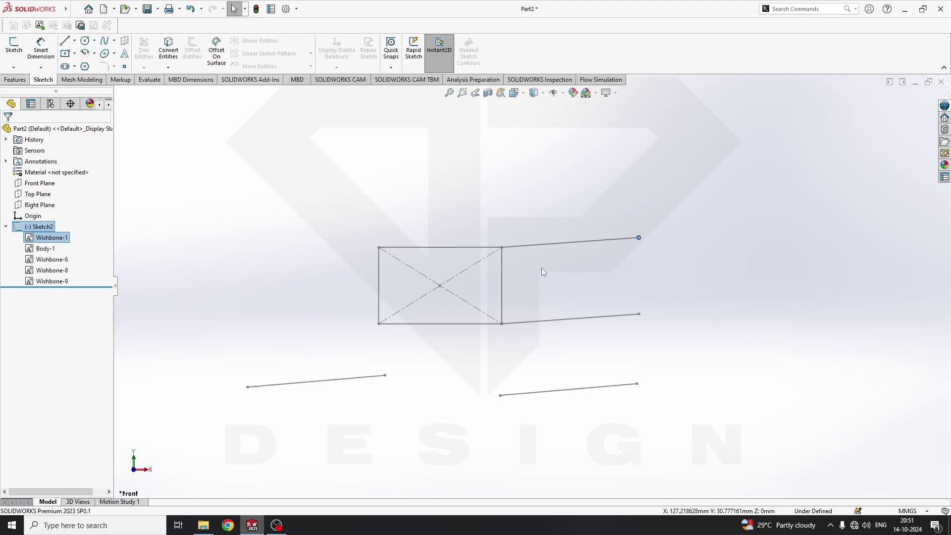
{"action": "left_click", "coordinate": [581, 292]}
{"action": "scroll", "coordinate": [593, 270], "scroll_direction": "down", "scroll_amount": 3}
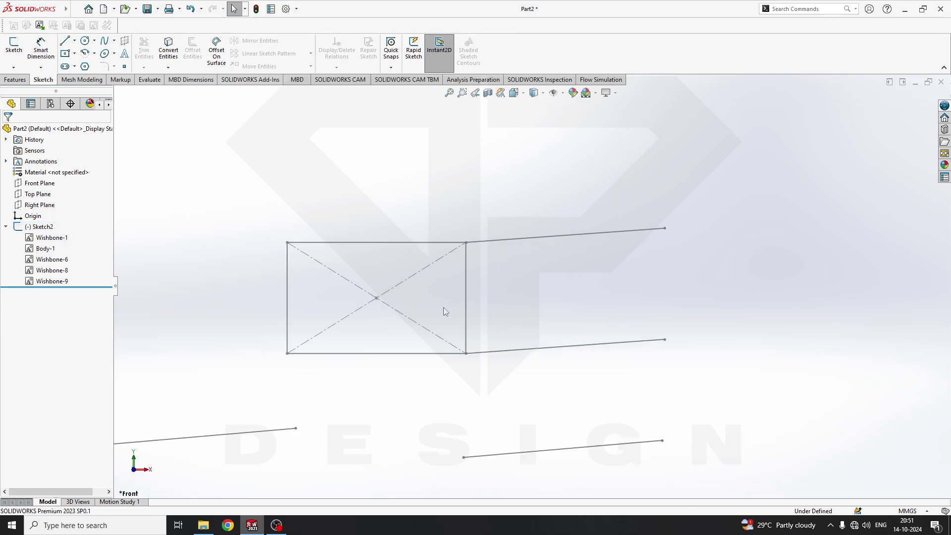
Close the suspension part and create a new part document
{"action": "left_click", "coordinate": [85, 52]}
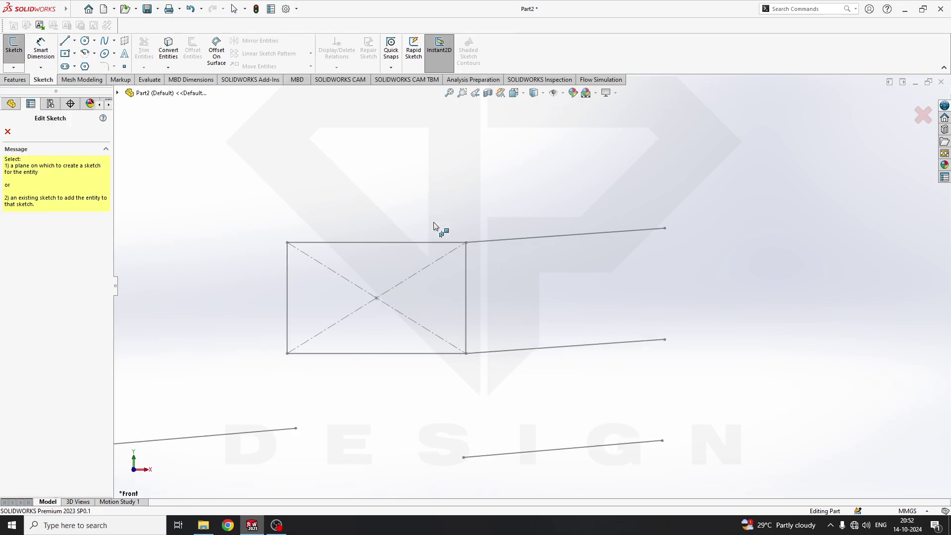
{"action": "left_click", "coordinate": [8, 132]}
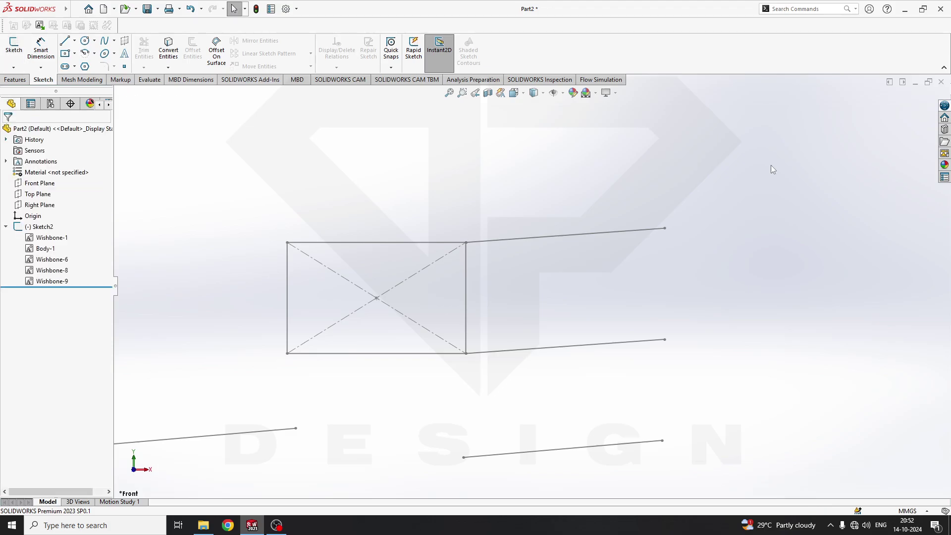
{"action": "left_click", "coordinate": [942, 81]}
{"action": "left_click", "coordinate": [426, 268]}
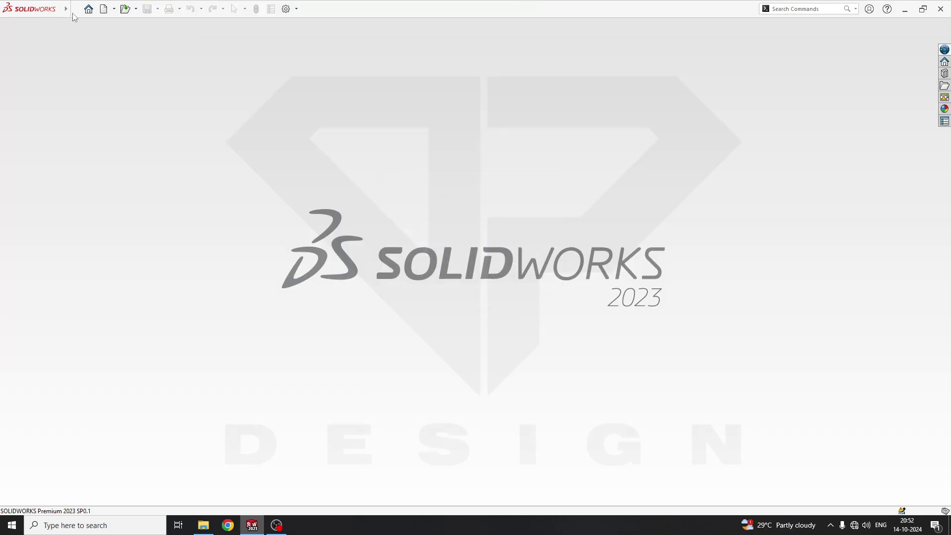
{"action": "left_click", "coordinate": [103, 9]}
{"action": "key", "text": "Return"}
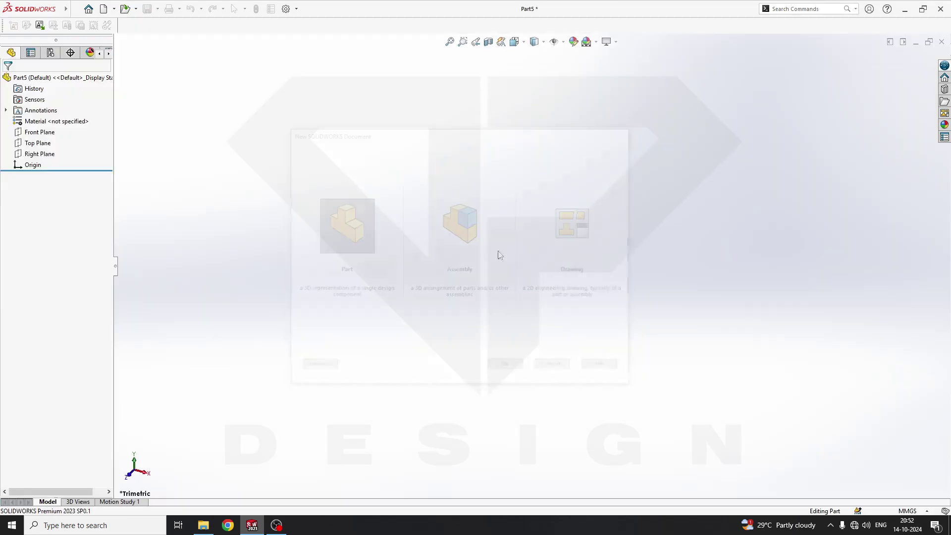
Start a sketch on the Front Plane and draw a circle centred on the origin with a radius of about 13 mm
{"action": "left_click", "coordinate": [39, 183]}
{"action": "left_click", "coordinate": [69, 165]}
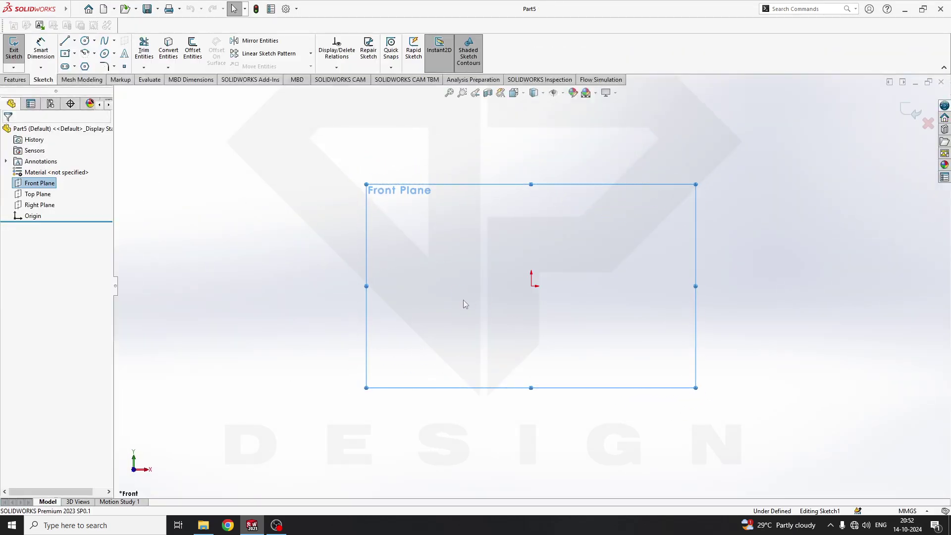
{"action": "left_click", "coordinate": [86, 40]}
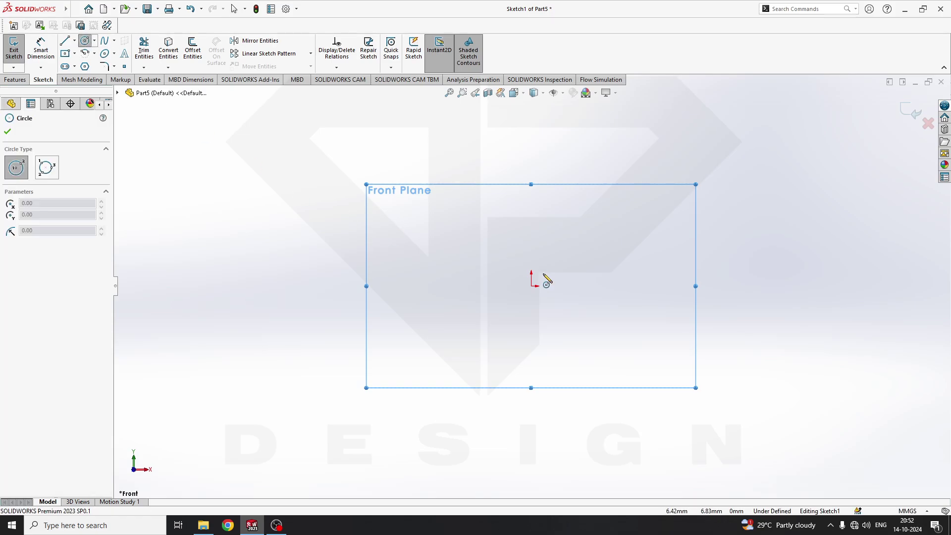
{"action": "left_click", "coordinate": [531, 286]}
{"action": "left_click", "coordinate": [529, 311]}
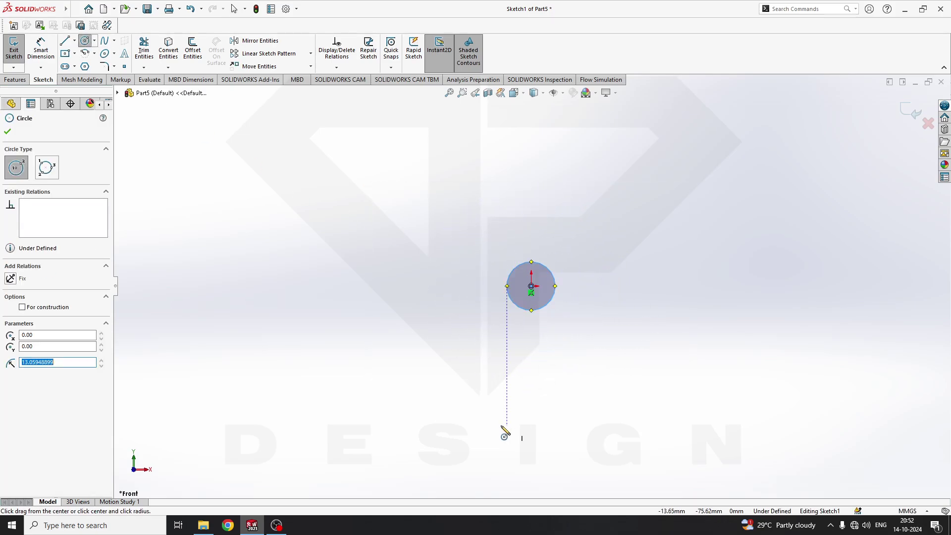
{"action": "key", "text": "Escape"}
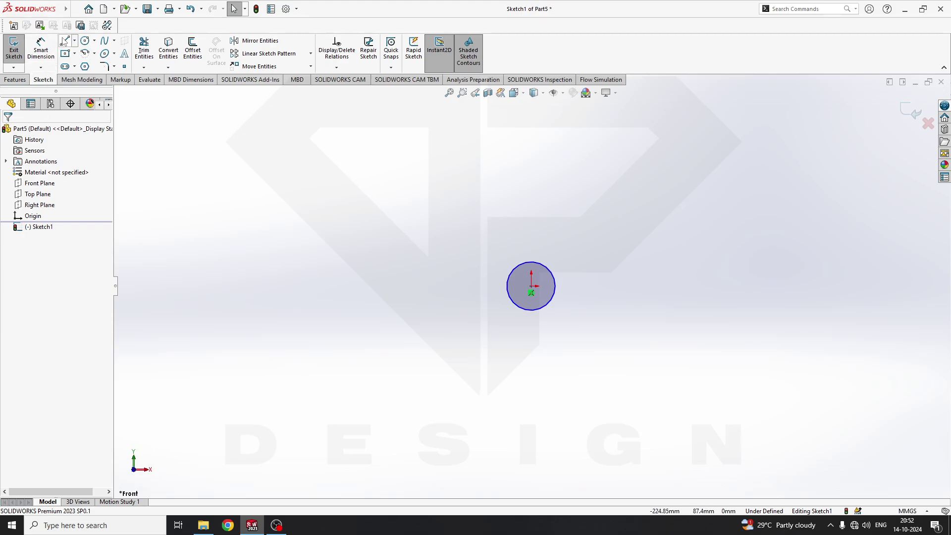
Sketch a long horizontal line just below the circle, extending well past it on both sides
{"action": "left_click", "coordinate": [75, 41]}
{"action": "left_click", "coordinate": [87, 51]}
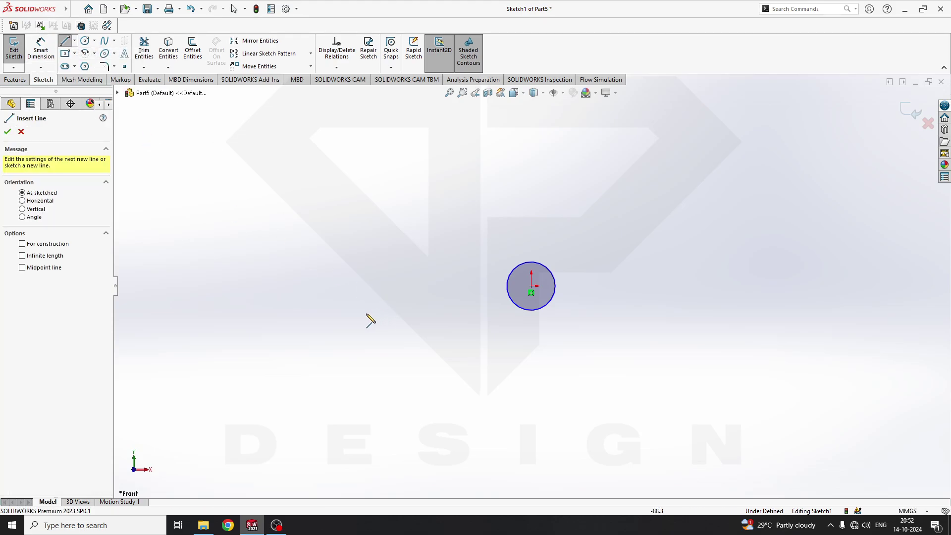
{"action": "left_click", "coordinate": [354, 320]}
{"action": "left_click", "coordinate": [733, 320]}
{"action": "key", "text": "Escape"}
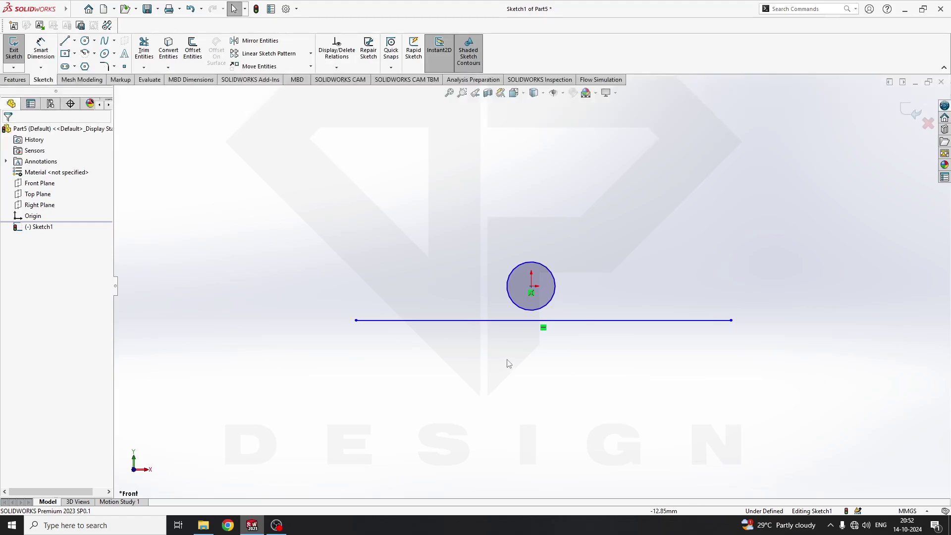
{"action": "scroll", "coordinate": [551, 361], "scroll_direction": "down", "scroll_amount": 2}
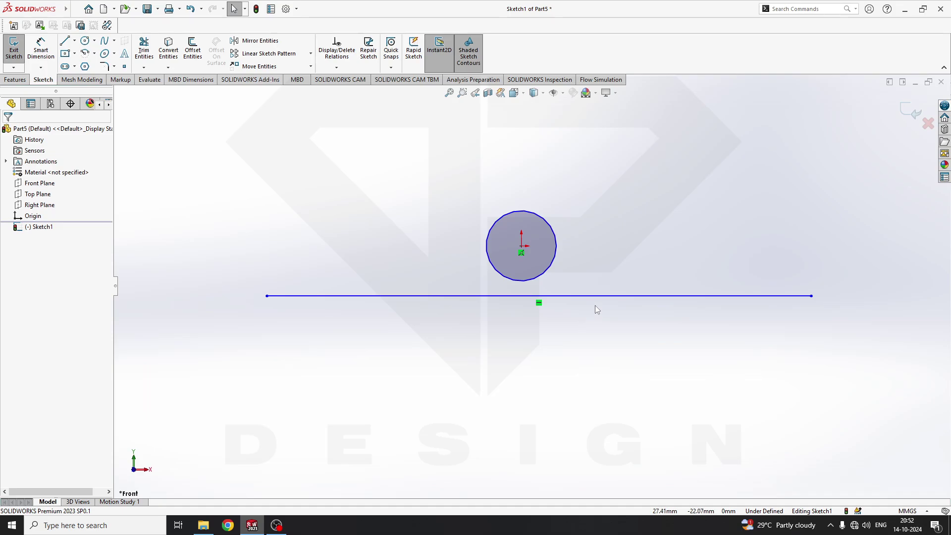
Shrink the circle slightly to a radius of about 12.64 mm
{"action": "left_click", "coordinate": [530, 298]}
{"action": "left_click", "coordinate": [519, 348]}
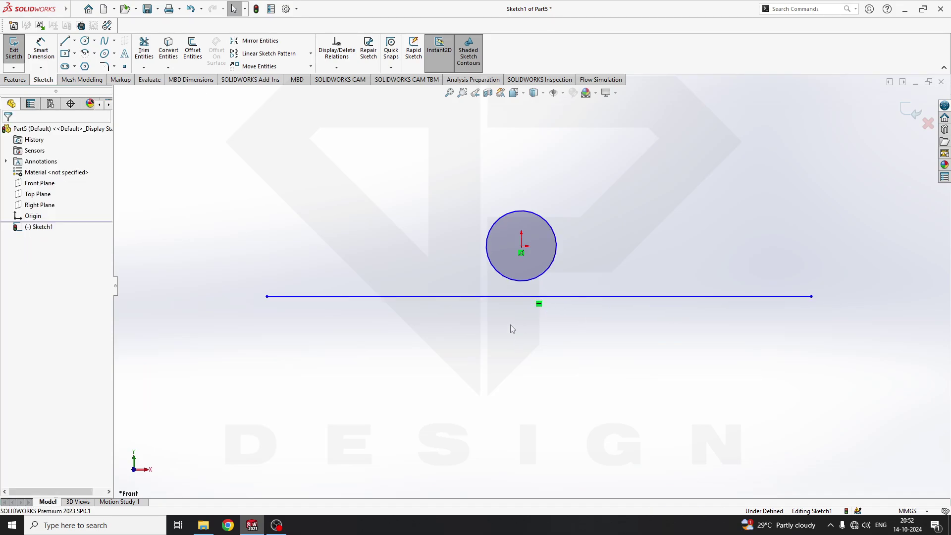
{"action": "mouse_move", "coordinate": [510, 282]}
{"action": "left_mouse_down"}
{"action": "mouse_move", "coordinate": [502, 295]}
{"action": "mouse_move", "coordinate": [511, 267]}
{"action": "mouse_move", "coordinate": [491, 286]}
{"action": "mouse_move", "coordinate": [501, 273]}
{"action": "left_mouse_up"}
{"action": "scroll", "coordinate": [533, 278], "scroll_direction": "down", "scroll_amount": 3}
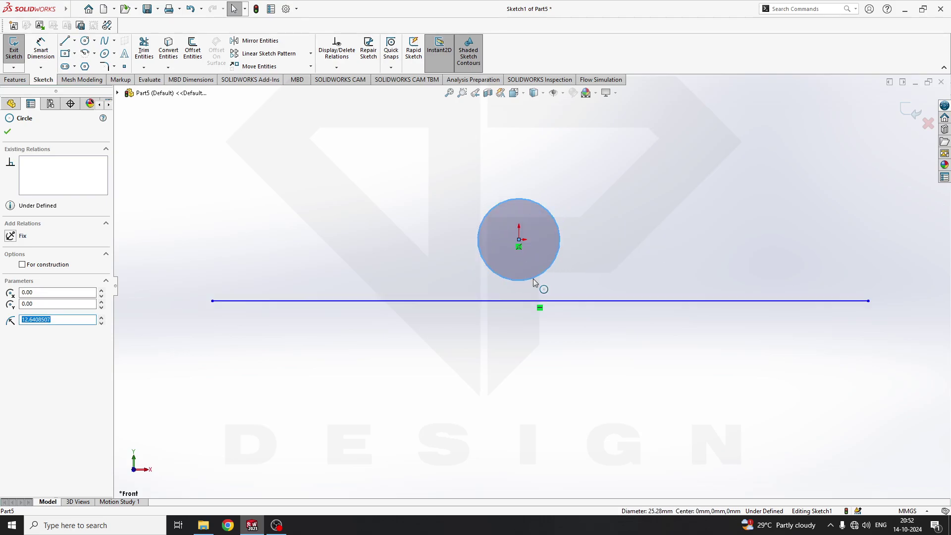
{"action": "left_click", "coordinate": [525, 293]}
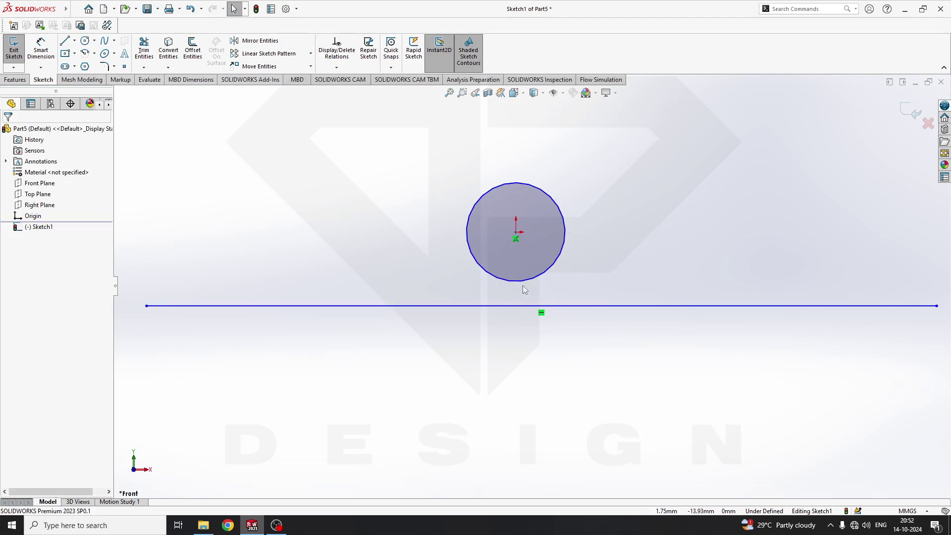
Dimension the circle's diameter at 25 mm
{"action": "left_click", "coordinate": [521, 282]}
{"action": "key", "text": "d"}
{"action": "key", "text": "Escape"}
{"action": "right_click_drag", "start_coordinate": [313, 208], "coordinate": [312, 174]}
{"action": "left_click", "coordinate": [474, 217]}
{"action": "left_click", "coordinate": [411, 198]}
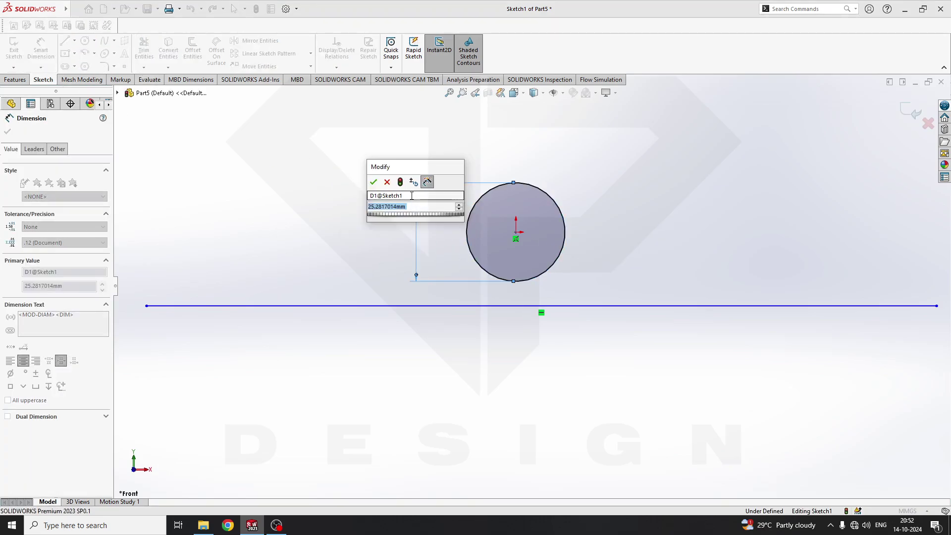
{"action": "type", "text": "25"}
{"action": "key", "text": "Return"}
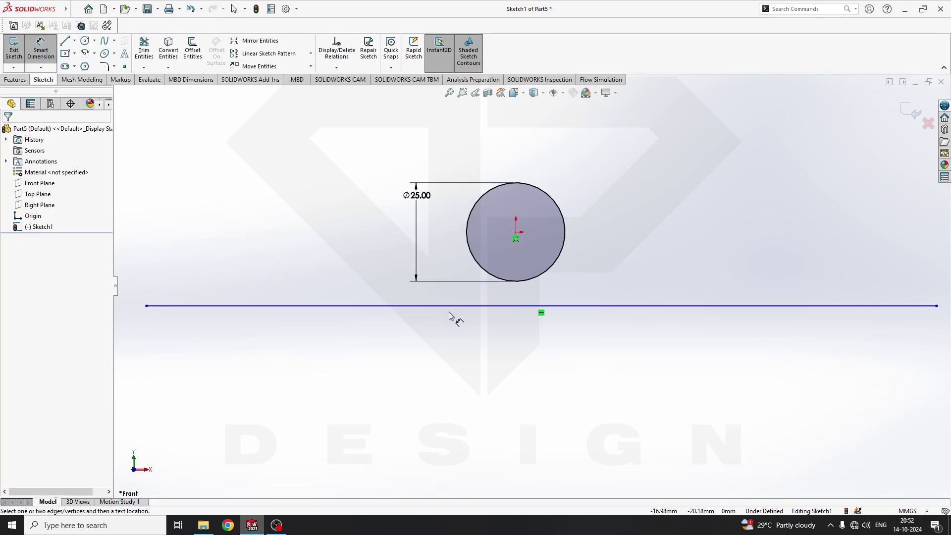
Dimension the horizontal line's length at 200 mm
{"action": "left_click", "coordinate": [448, 306]}
{"action": "left_click", "coordinate": [471, 343]}
{"action": "type", "text": "200"}
{"action": "key", "text": "Return"}
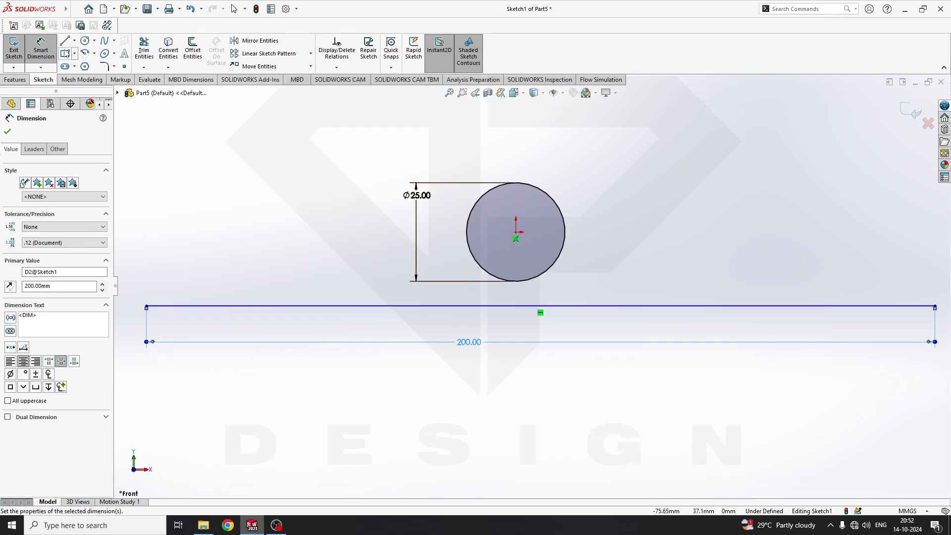
Draw a vertical centerline from the topmost point of the circle down to its centre at the origin
{"action": "left_click", "coordinate": [64, 40]}
{"action": "left_click", "coordinate": [74, 41]}
{"action": "left_click", "coordinate": [90, 62]}
{"action": "scroll", "coordinate": [503, 163], "scroll_direction": "down", "scroll_amount": 3}
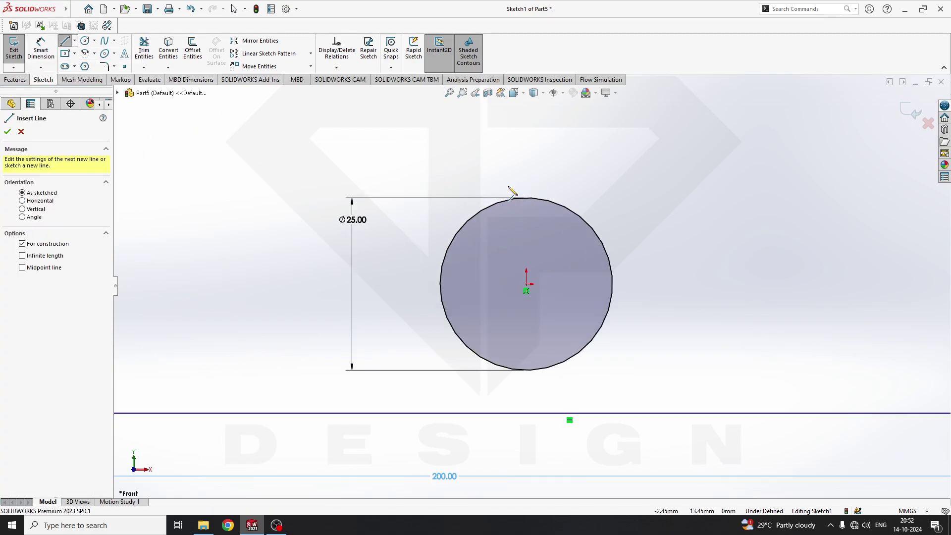
{"action": "left_click", "coordinate": [526, 198]}
{"action": "left_click", "coordinate": [528, 292]}
{"action": "key", "text": "Escape"}
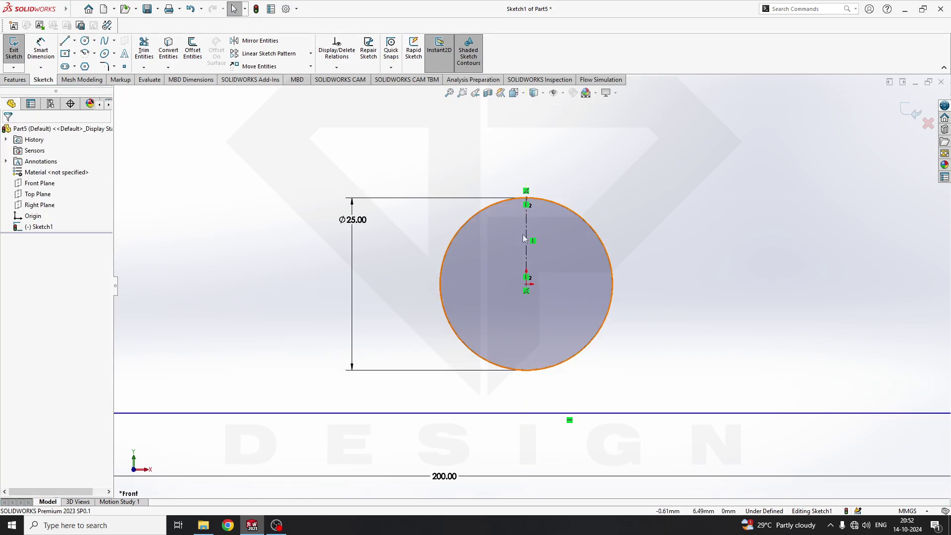
{"action": "scroll", "coordinate": [531, 287], "scroll_direction": "up", "scroll_amount": 2}
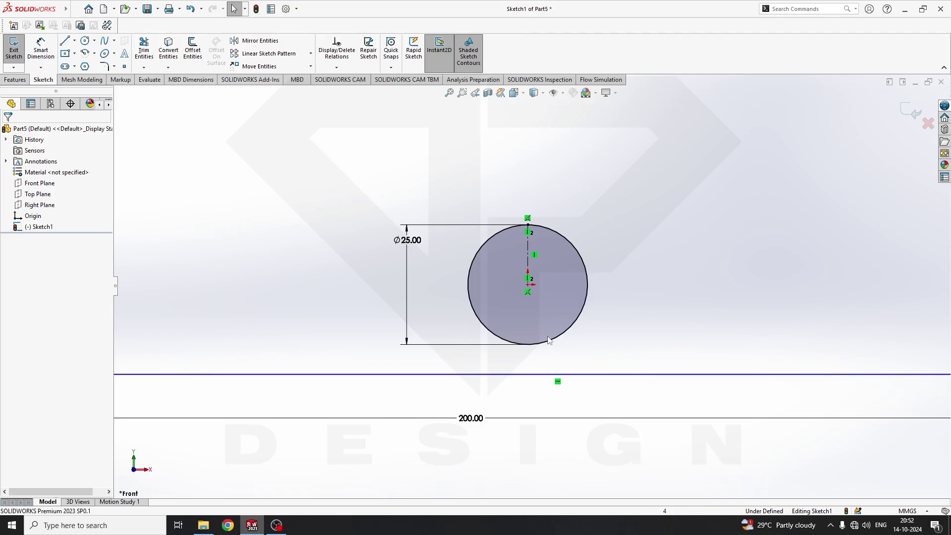
Draw a short vertical centerline downward from the midpoint of the 200 mm line
{"action": "left_click", "coordinate": [74, 41]}
{"action": "left_click", "coordinate": [86, 61]}
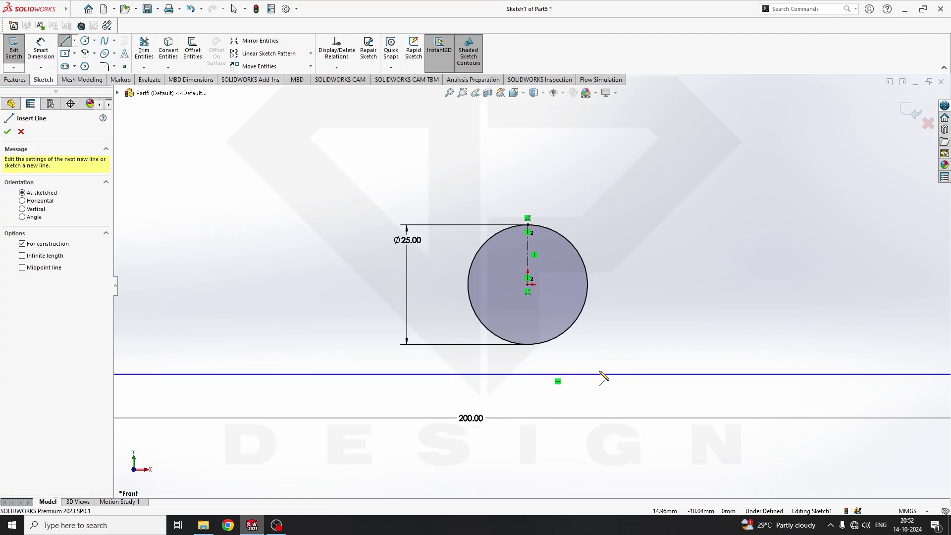
{"action": "left_click", "coordinate": [558, 374]}
{"action": "left_click", "coordinate": [558, 406]}
{"action": "key", "text": "Escape"}
{"action": "key", "text": "z"}
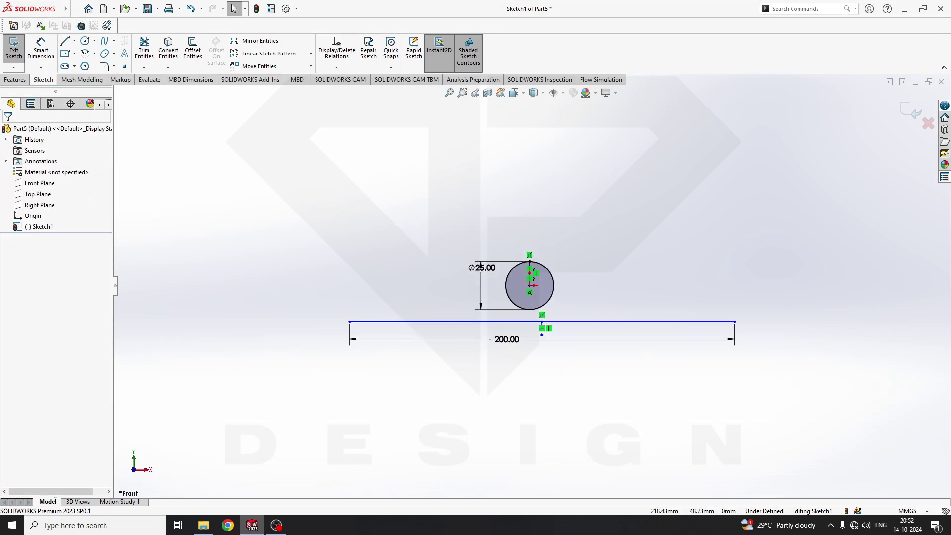
Exit and reopen the sketch, and make a block from the circle and its vertical centerline
{"action": "left_click", "coordinate": [910, 111]}
{"action": "right_click", "coordinate": [545, 315]}
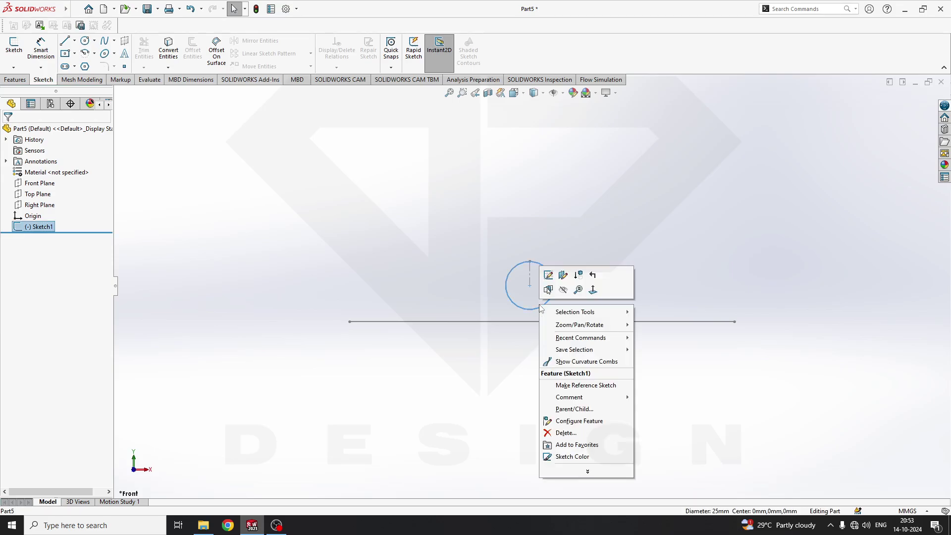
{"action": "left_click", "coordinate": [573, 454]}
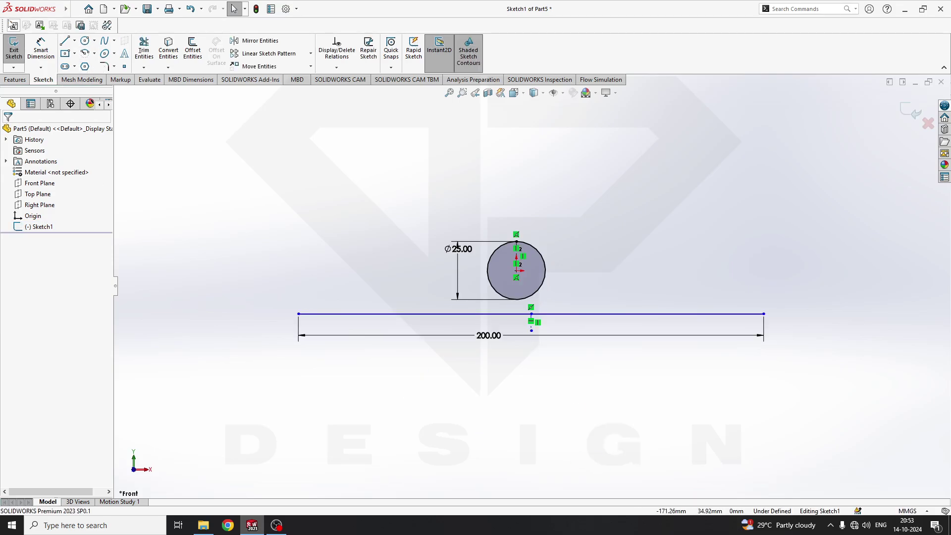
{"action": "left_click", "coordinate": [14, 26]}
{"action": "scroll", "coordinate": [545, 243], "scroll_direction": "down", "scroll_amount": 3}
{"action": "mouse_move", "coordinate": [656, 229]}
{"action": "left_mouse_down"}
{"action": "mouse_move", "coordinate": [446, 388]}
{"action": "mouse_move", "coordinate": [390, 382]}
{"action": "left_mouse_up"}
{"action": "left_click", "coordinate": [7, 132]}
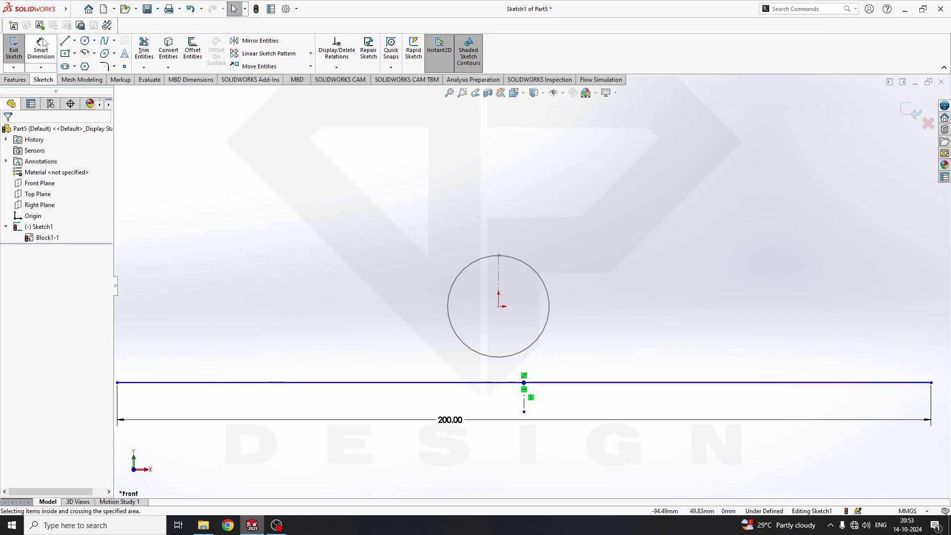
Make a block from the 200 mm line and the short vertical centerline at its midpoint
{"action": "left_click", "coordinate": [14, 25]}
{"action": "key", "text": "f"}
{"action": "mouse_move", "coordinate": [765, 330]}
{"action": "left_mouse_down"}
{"action": "mouse_move", "coordinate": [525, 354]}
{"action": "mouse_move", "coordinate": [232, 315]}
{"action": "mouse_move", "coordinate": [323, 352]}
{"action": "left_mouse_up"}
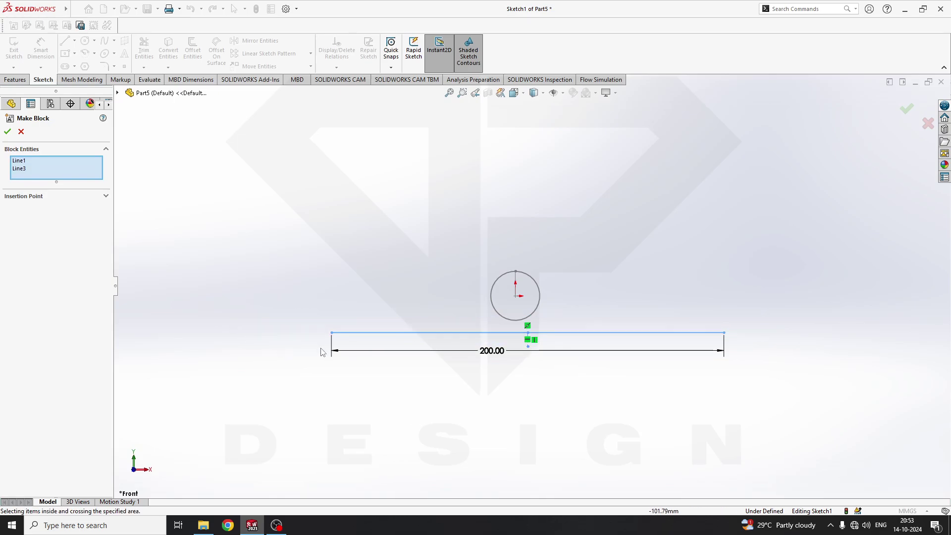
{"action": "left_click", "coordinate": [7, 132]}
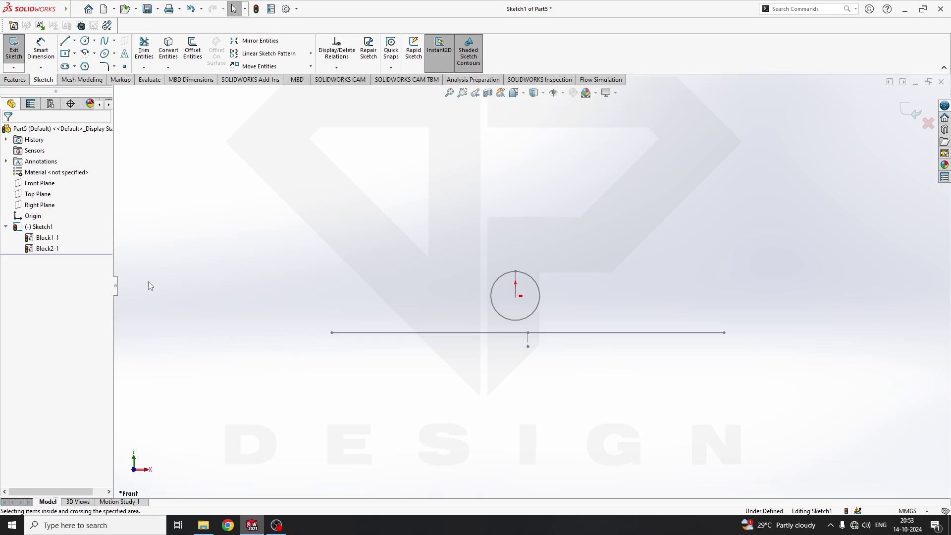
Save the circle block as Pinion in the Sketch Blocks folder on the Desktop
{"action": "right_click", "coordinate": [47, 238]}
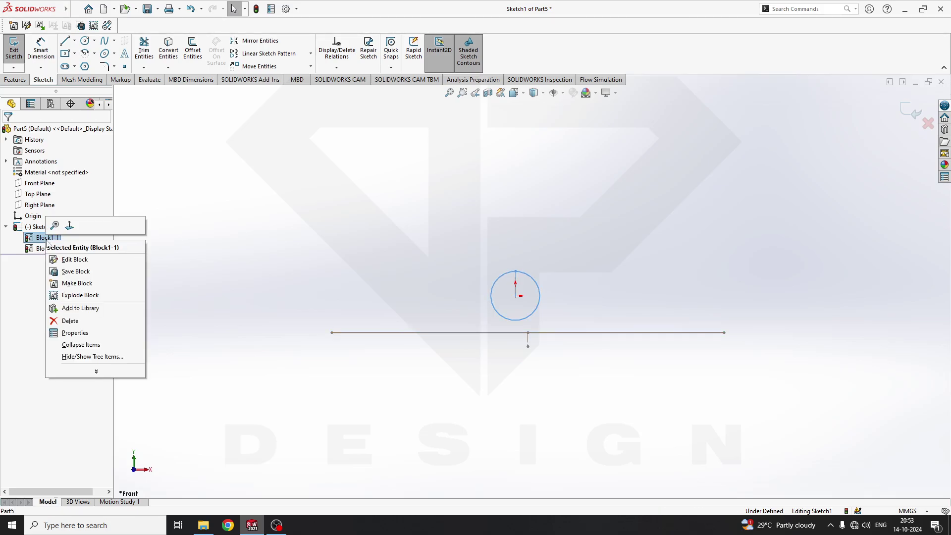
{"action": "left_click", "coordinate": [76, 272]}
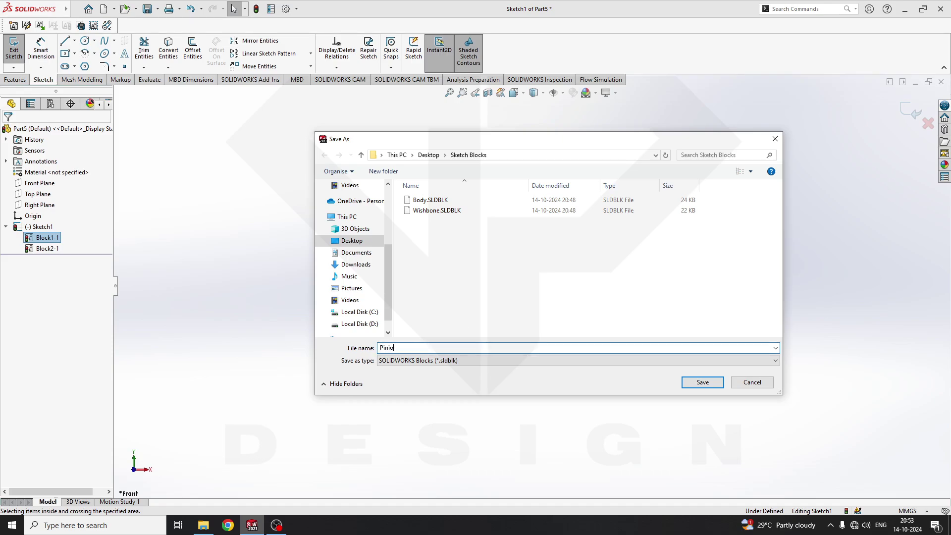
{"action": "key", "text": "Return"}
Save the 200 mm line block as Rack in the Sketch Blocks folder
{"action": "left_click", "coordinate": [460, 332]}
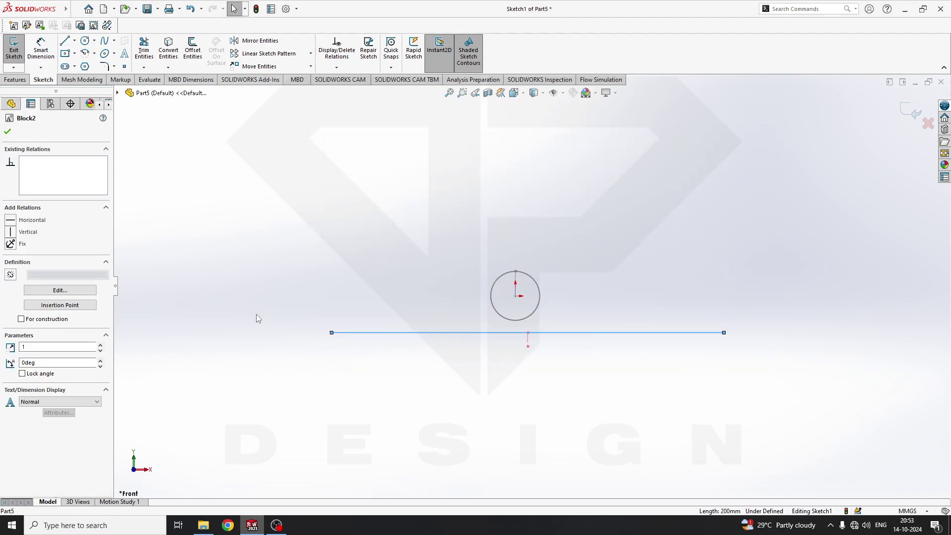
{"action": "key", "text": "Escape"}
{"action": "right_click", "coordinate": [42, 248]}
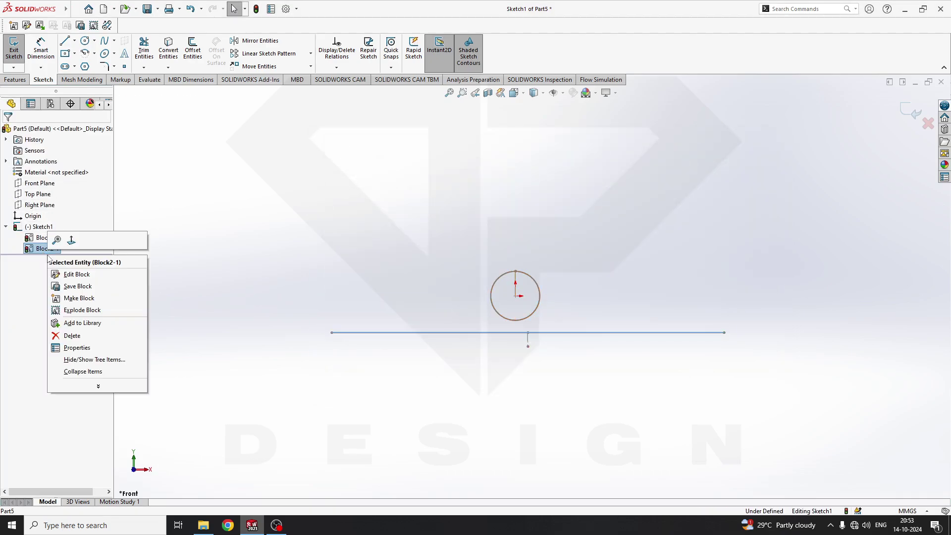
{"action": "left_click", "coordinate": [77, 286]}
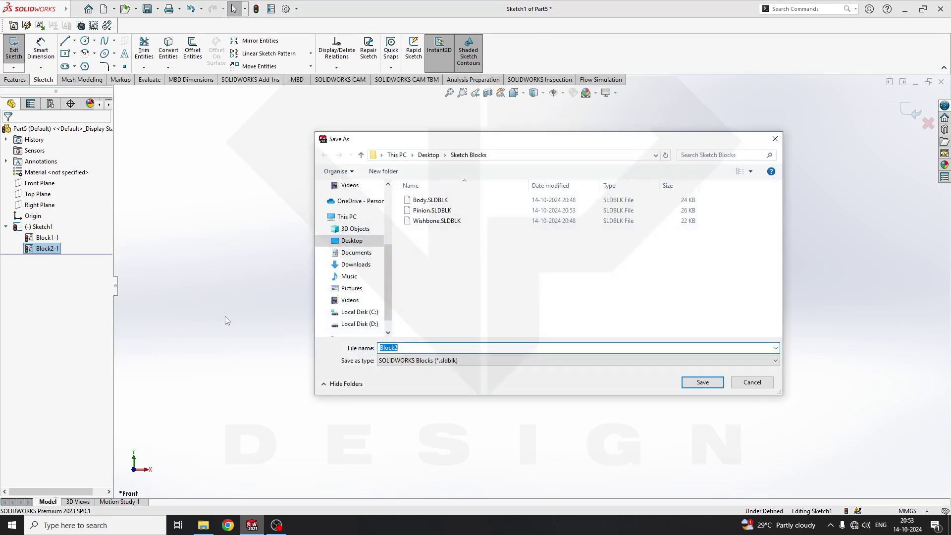
{"action": "type", "text": "Rack"}
{"action": "key", "text": "Return"}
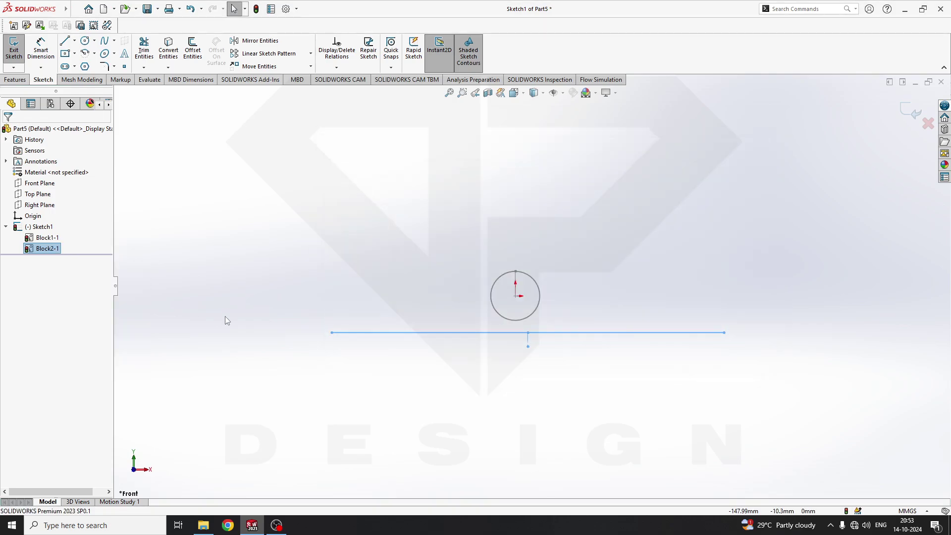
Exit the sketch, create a new part and start a sketch on its Front Plane
{"action": "left_click", "coordinate": [570, 234]}
{"action": "left_click", "coordinate": [911, 111]}
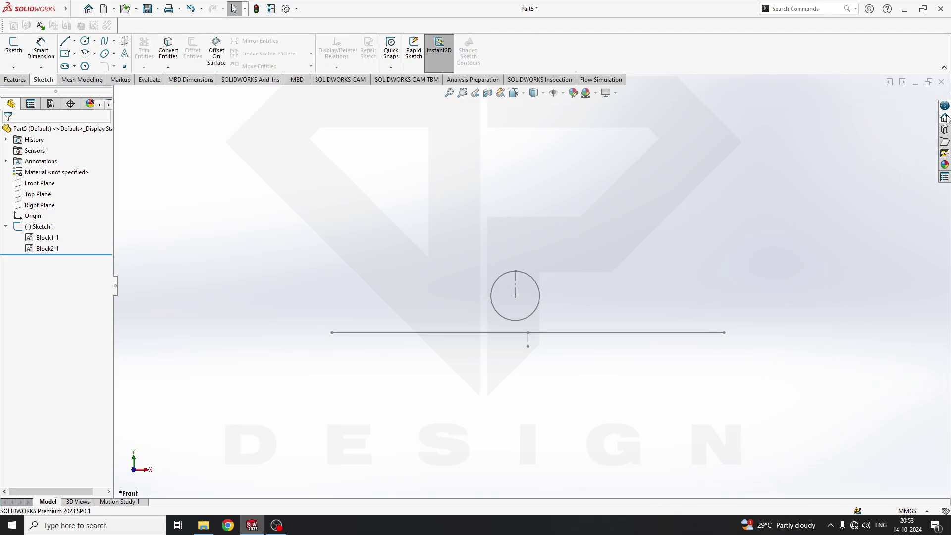
{"action": "left_click", "coordinate": [103, 8]}
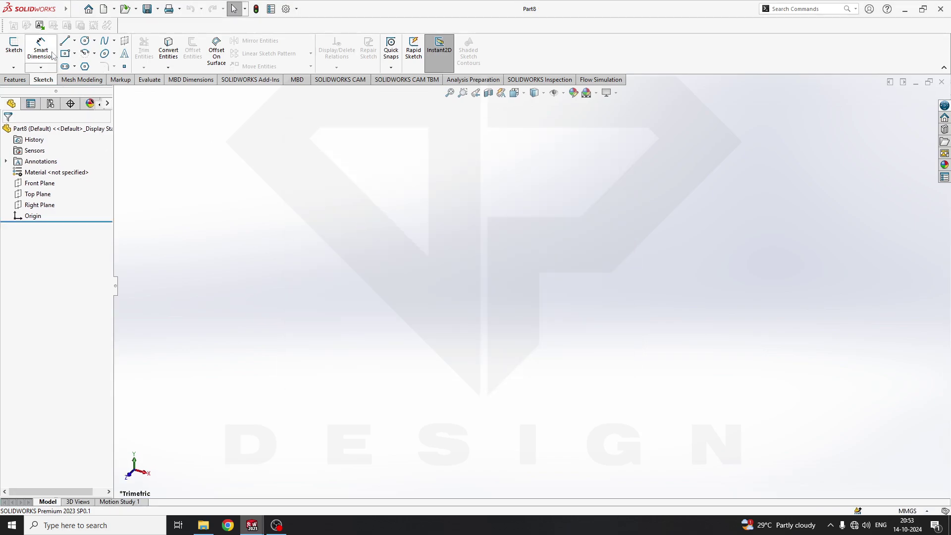
{"action": "left_click", "coordinate": [39, 183]}
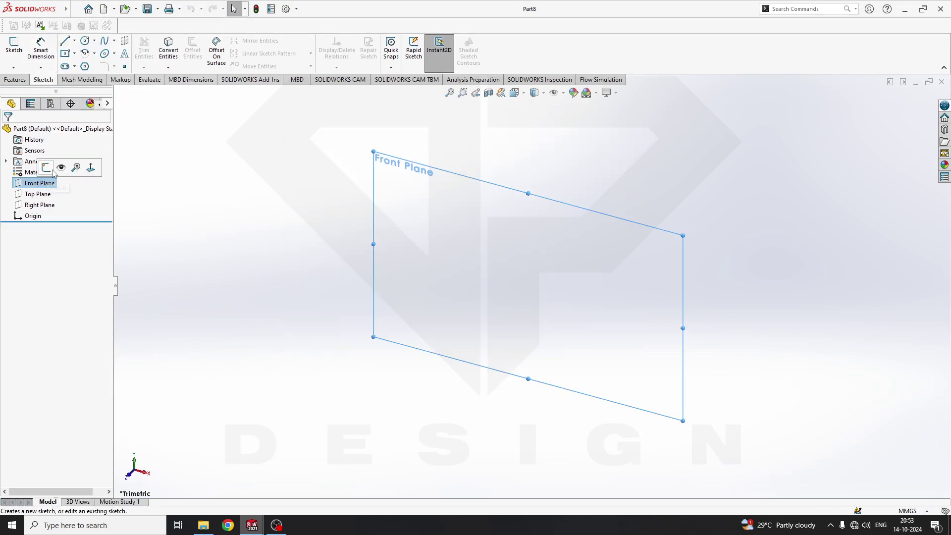
{"action": "left_click", "coordinate": [13, 48]}
Load the Pinion and Rack blocks from the Desktop's Sketch Blocks folder and place the Rack block horizontally below the origin
{"action": "left_click", "coordinate": [40, 25]}
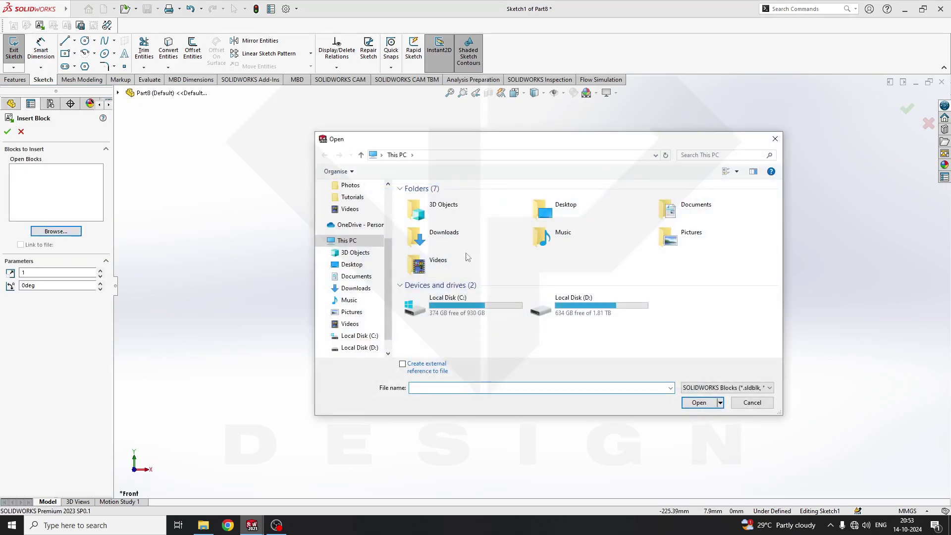
{"action": "left_click", "coordinate": [352, 264]}
{"action": "double_click", "coordinate": [427, 213]}
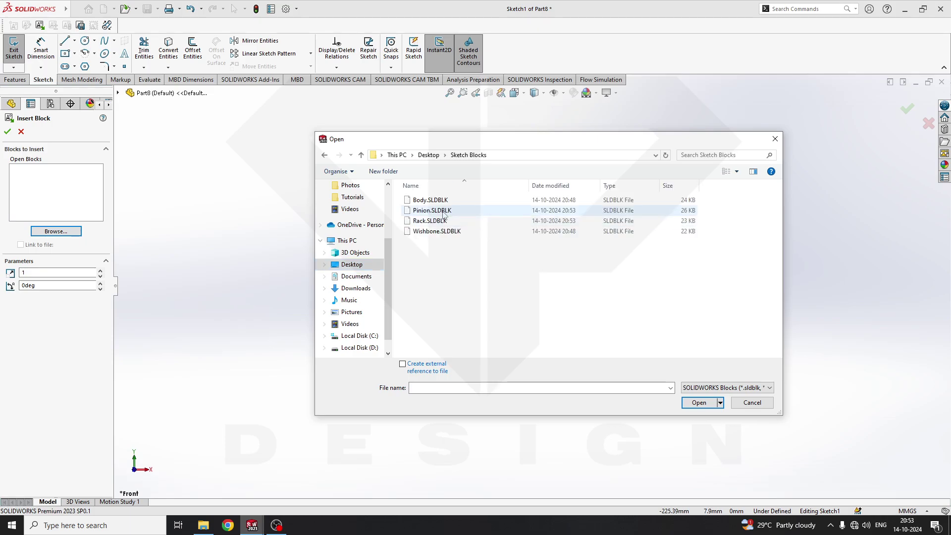
{"action": "left_click", "coordinate": [433, 211]}
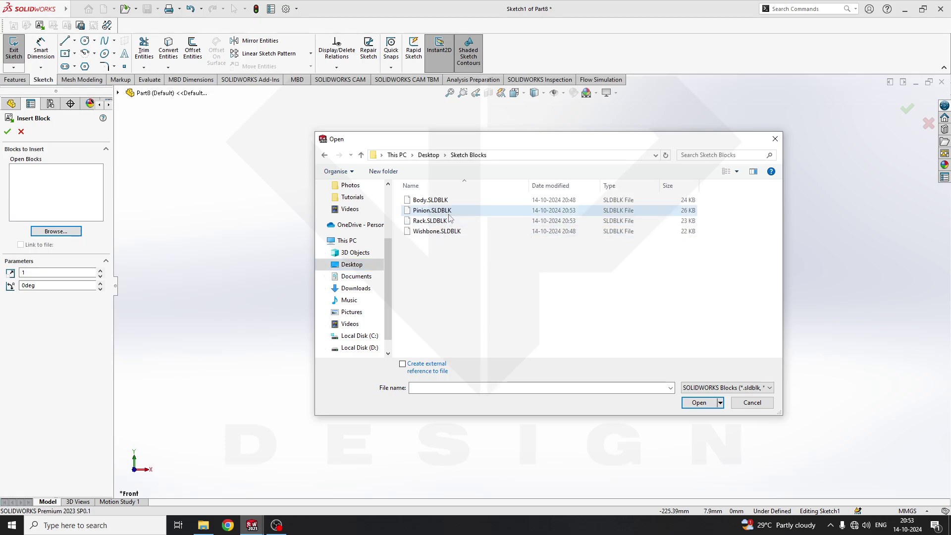
{"action": "left_click", "coordinate": [699, 402]}
{"action": "left_click", "coordinate": [56, 232]}
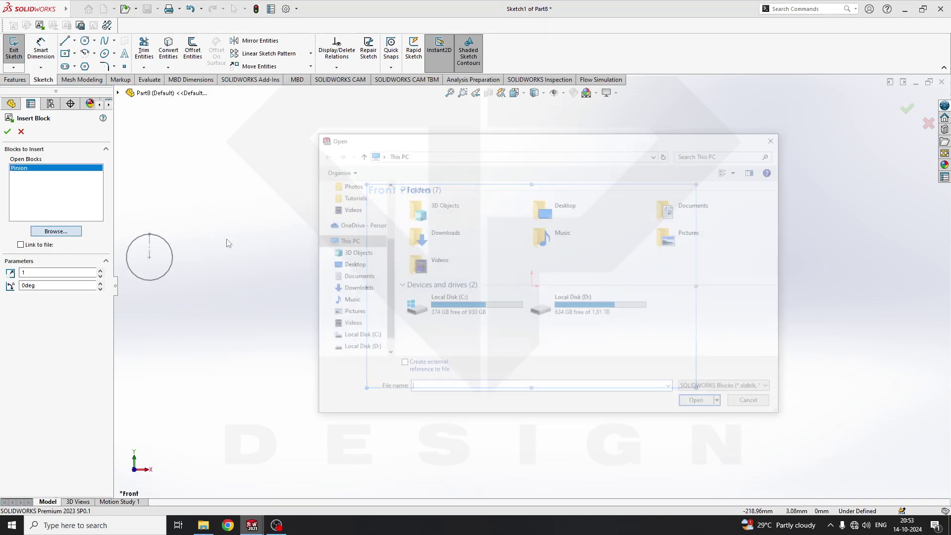
{"action": "double_click", "coordinate": [427, 208]}
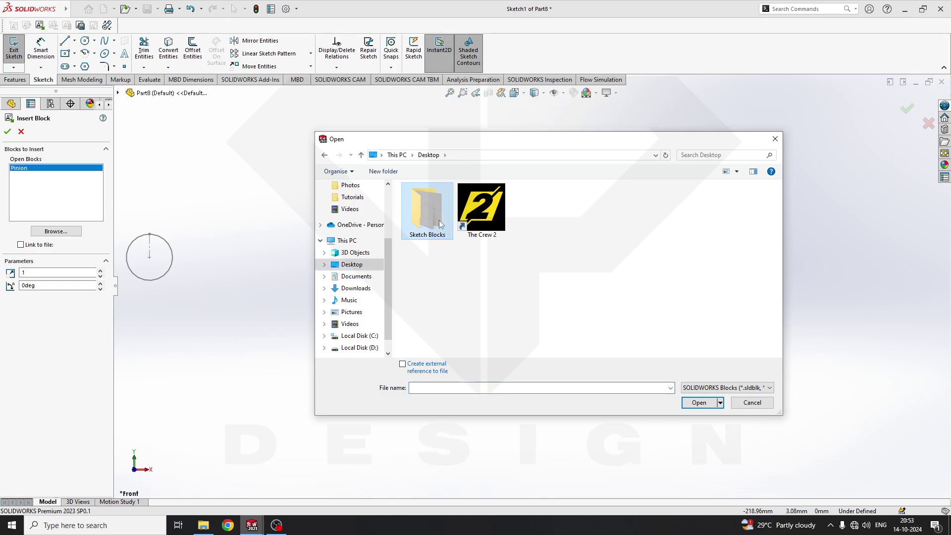
{"action": "left_click", "coordinate": [430, 220]}
{"action": "left_click", "coordinate": [698, 404]}
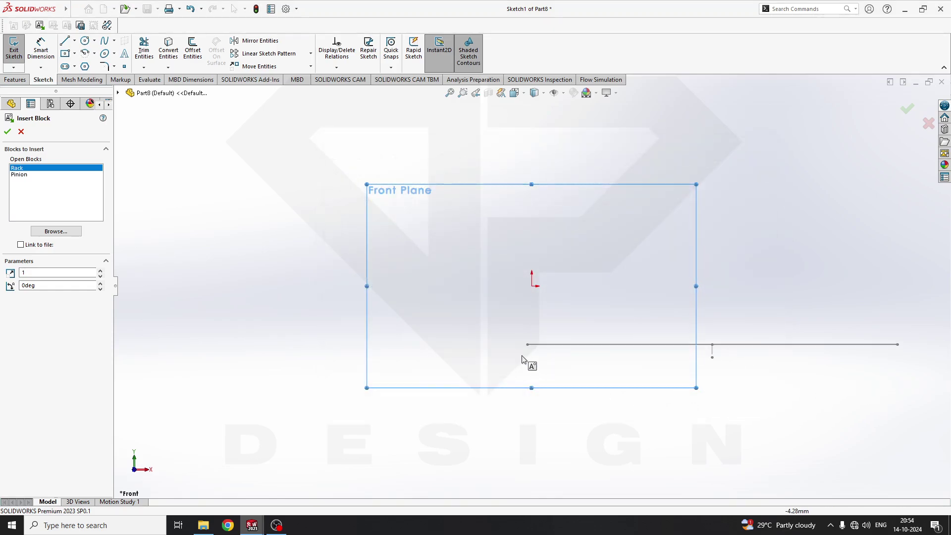
{"action": "left_click", "coordinate": [370, 360]}
{"action": "key", "text": "Escape"}
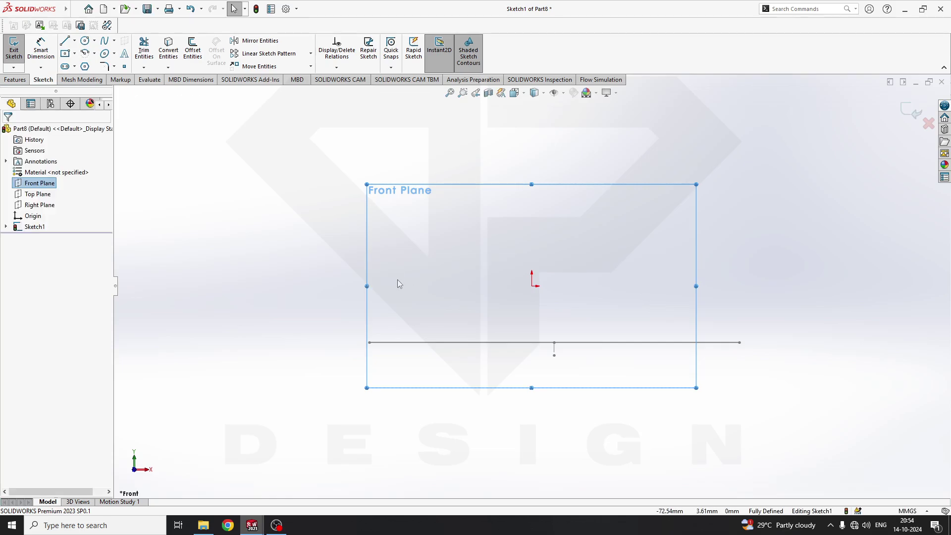
Insert the Pinion block from the Sketch Blocks folder near the origin, above the rack
{"action": "left_click", "coordinate": [35, 226]}
{"action": "left_click", "coordinate": [40, 25]}
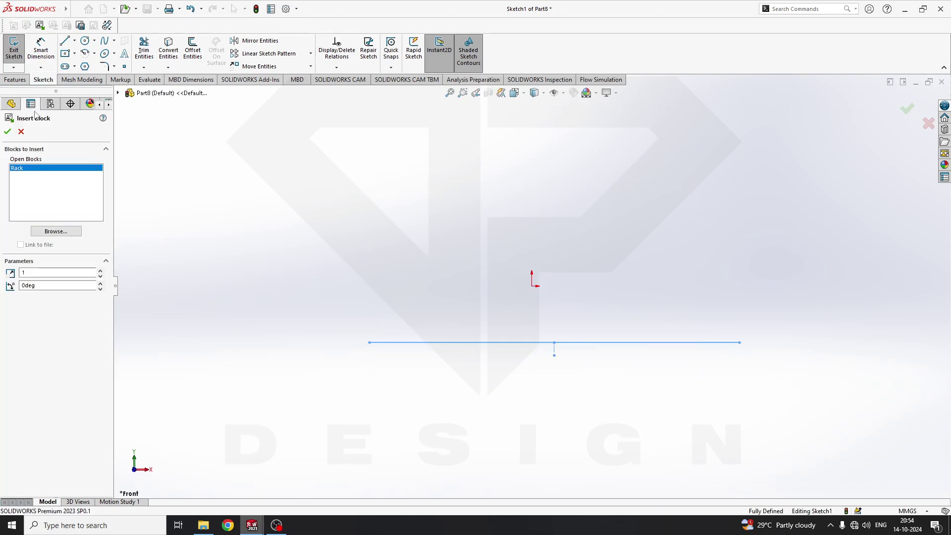
{"action": "left_click", "coordinate": [54, 230]}
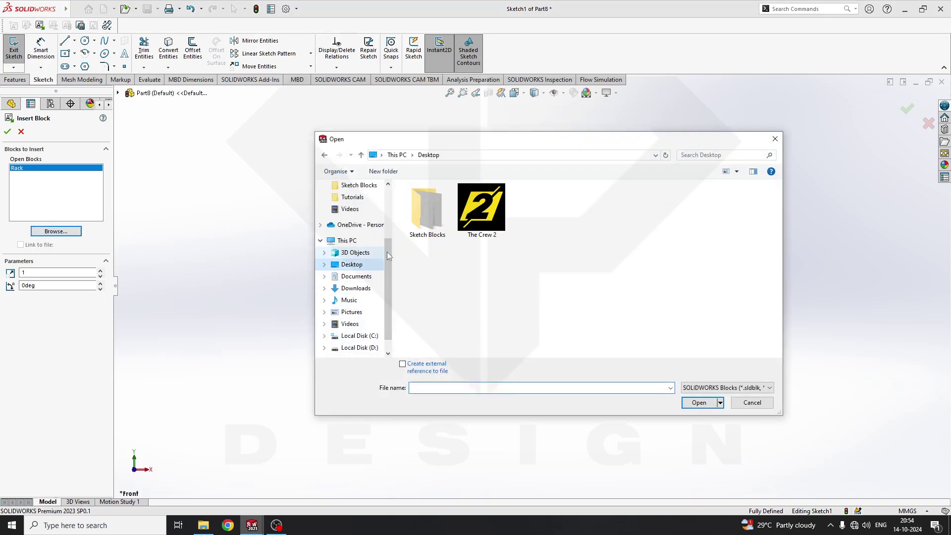
{"action": "double_click", "coordinate": [427, 209]}
{"action": "left_click", "coordinate": [432, 210]}
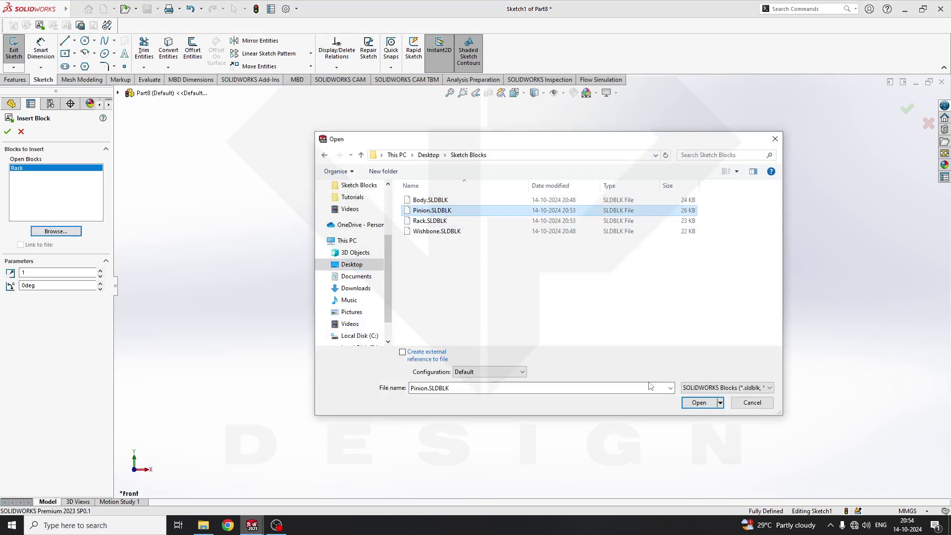
{"action": "left_click", "coordinate": [699, 402]}
{"action": "left_click", "coordinate": [533, 286]}
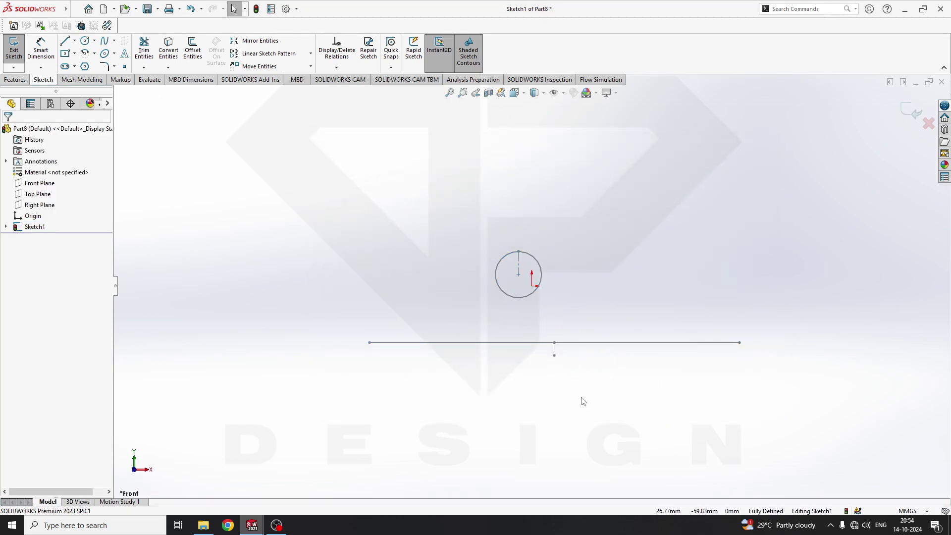
Move the pinion's centre onto the origin and rotate the pinion about it counterclockwise by about 65 degrees
{"action": "scroll", "coordinate": [531, 260], "scroll_direction": "down", "scroll_amount": 3}
{"action": "scroll", "coordinate": [530, 277], "scroll_direction": "up", "scroll_amount": 4}
{"action": "scroll", "coordinate": [376, 298], "scroll_direction": "down", "scroll_amount": 2}
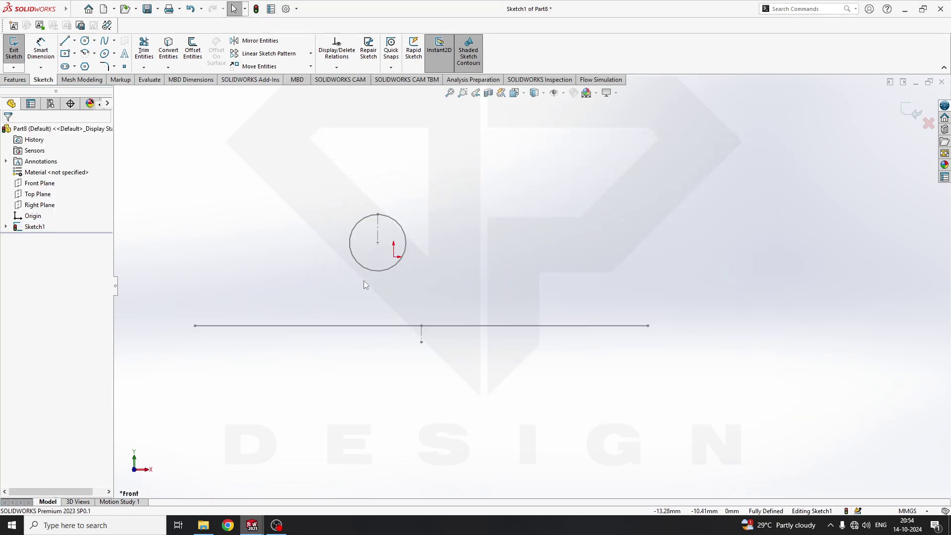
{"action": "mouse_move", "coordinate": [386, 272]}
{"action": "left_mouse_down"}
{"action": "mouse_move", "coordinate": [462, 270]}
{"action": "mouse_move", "coordinate": [477, 257]}
{"action": "mouse_move", "coordinate": [398, 308]}
{"action": "mouse_move", "coordinate": [391, 242]}
{"action": "mouse_move", "coordinate": [399, 261]}
{"action": "left_mouse_up"}
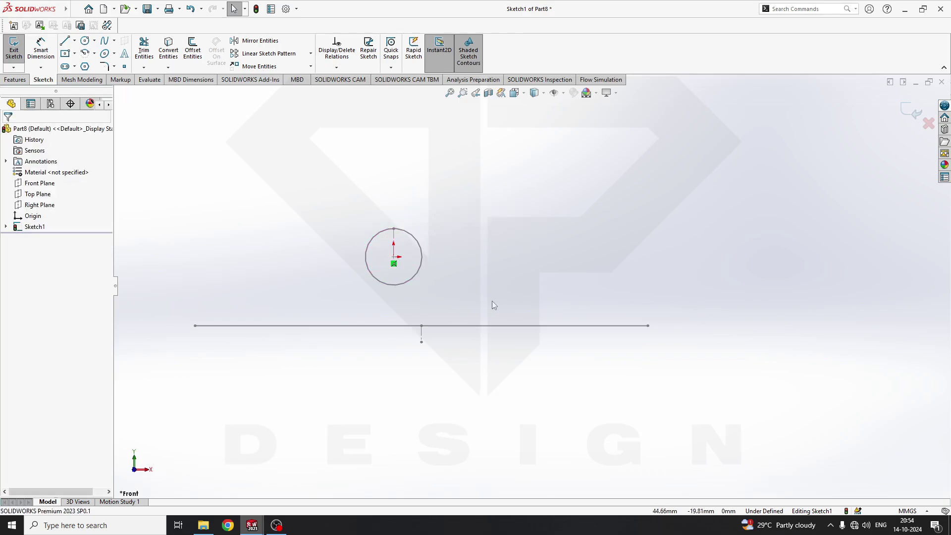
{"action": "left_click", "coordinate": [393, 238]}
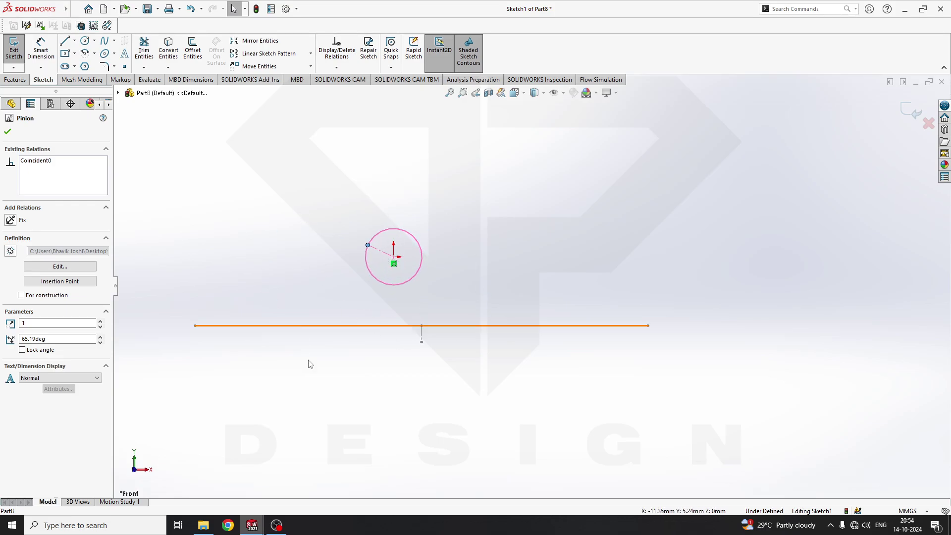
{"action": "left_click", "coordinate": [396, 341]}
Move the rack closer beneath the pinion and make its line tangent to the pinion's circle
{"action": "scroll", "coordinate": [318, 292], "scroll_direction": "down", "scroll_amount": 3}
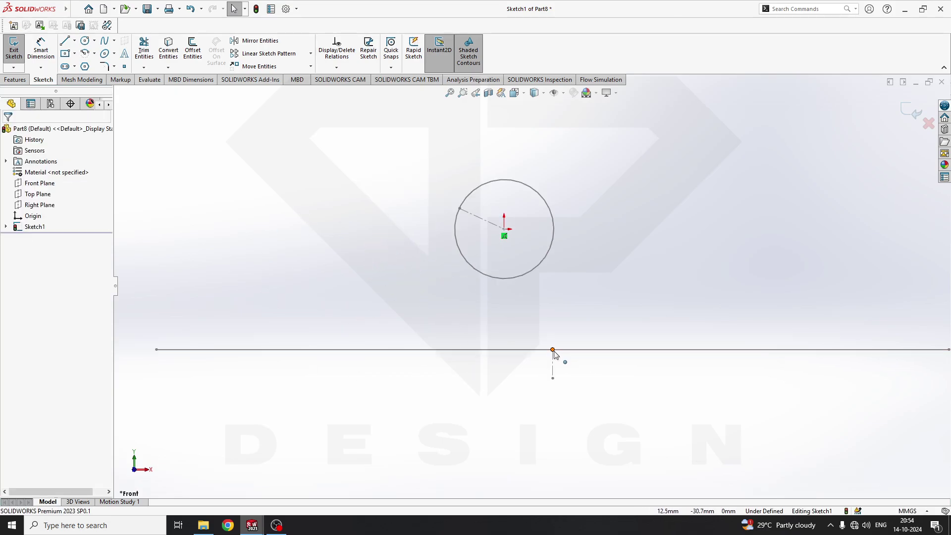
{"action": "left_click_drag", "start_coordinate": [554, 351], "coordinate": [493, 323]}
{"action": "left_click", "coordinate": [492, 319]}
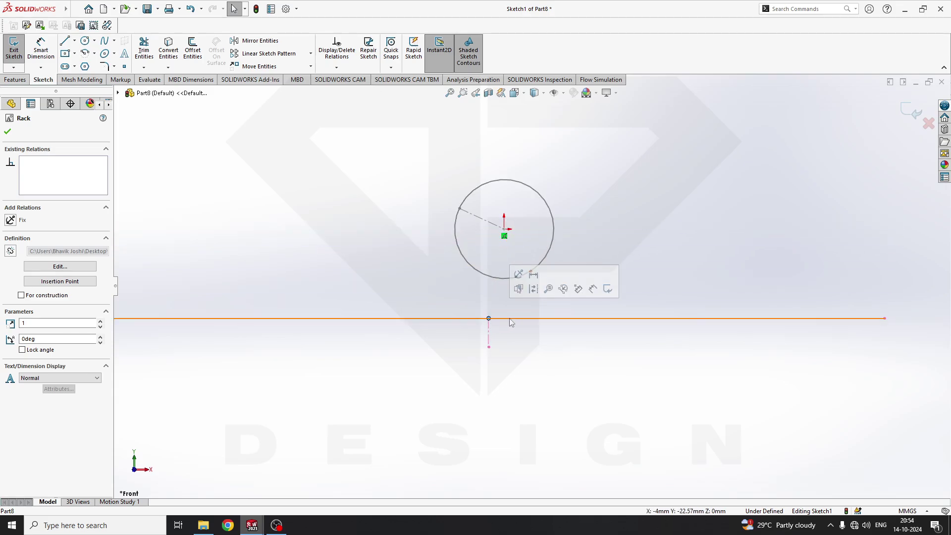
{"action": "left_click", "coordinate": [507, 280], "text": "ctrl"}
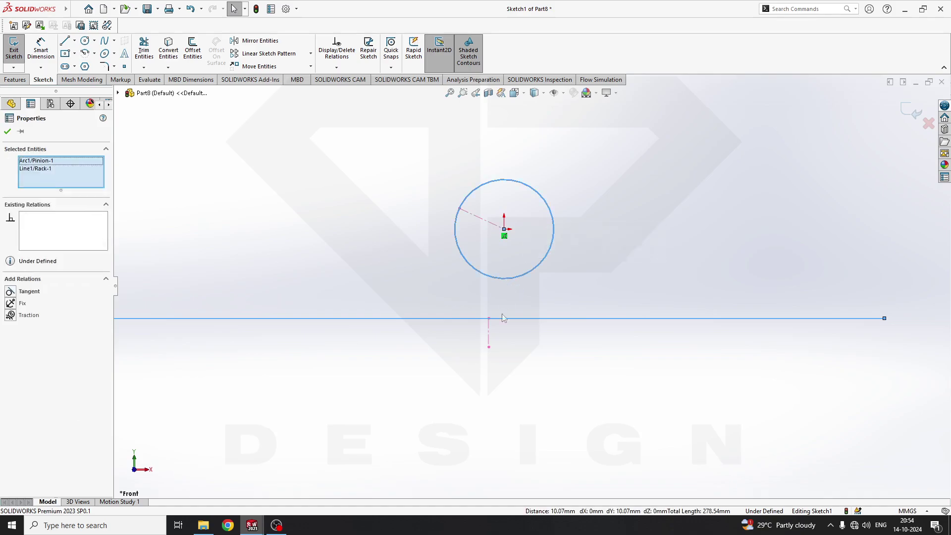
{"action": "left_click", "coordinate": [15, 291]}
{"action": "left_click", "coordinate": [486, 388]}
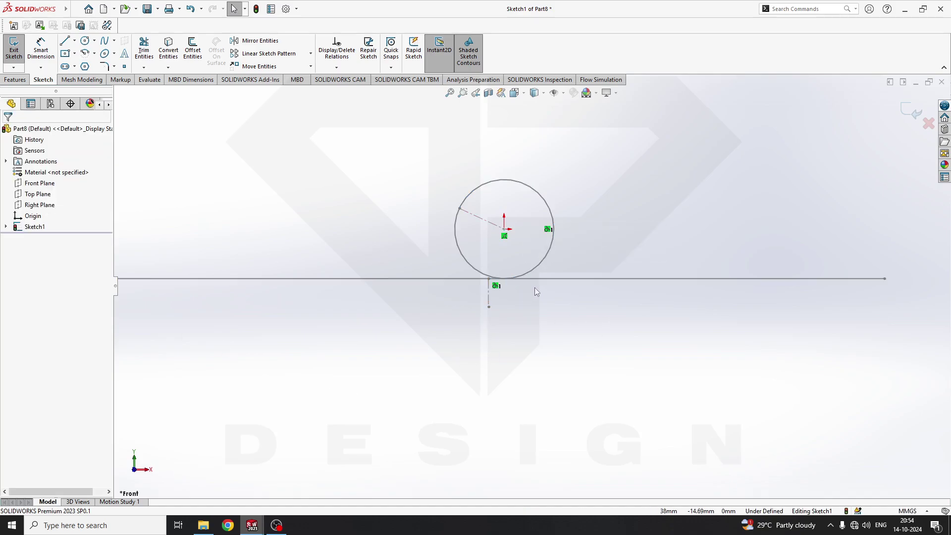
Tilt the rack slightly by its end point and constrain it with a Horizontal relation
{"action": "left_click", "coordinate": [564, 279]}
{"action": "left_click_drag", "start_coordinate": [886, 279], "coordinate": [800, 299]}
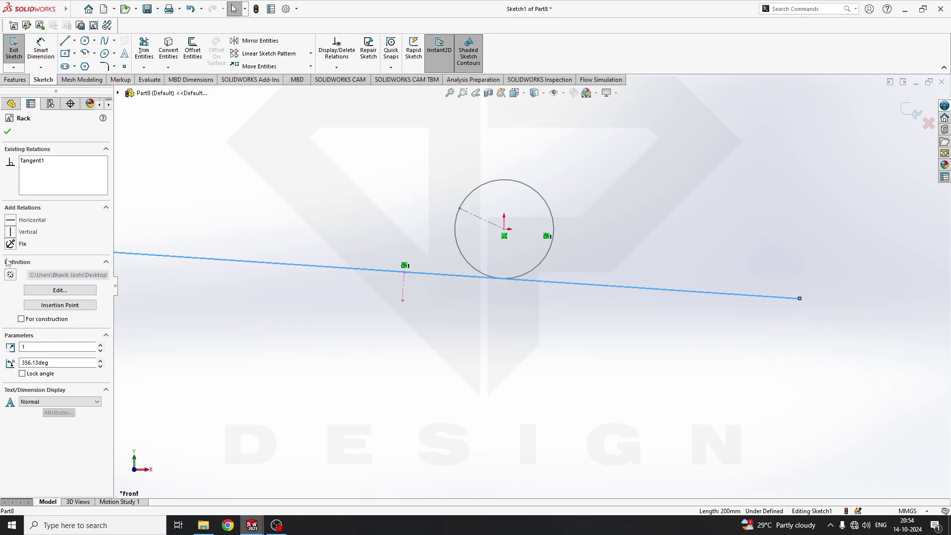
{"action": "left_click", "coordinate": [9, 219]}
{"action": "left_click", "coordinate": [361, 319]}
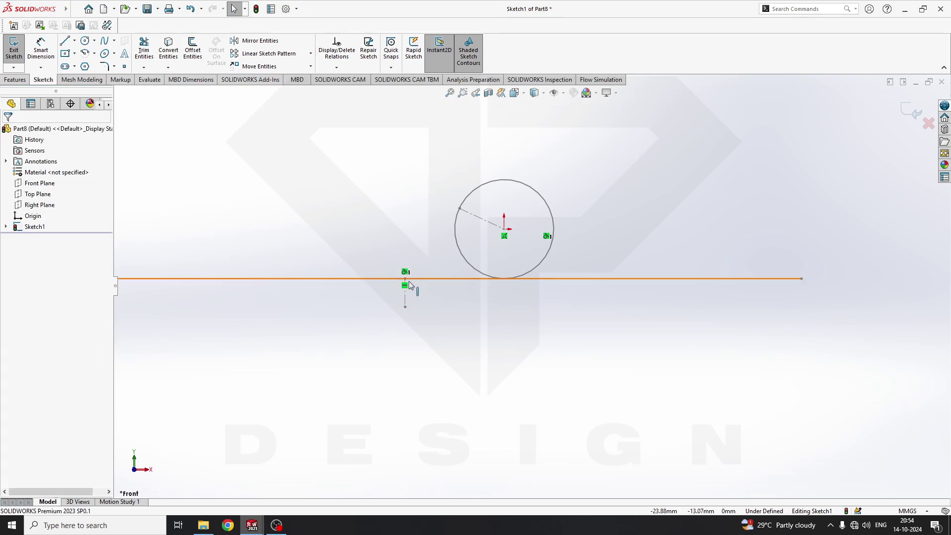
Slide the rack until its midpoint sits under the pinion's centre, and rotate the pinion independently to about 51.5 degrees
{"action": "left_click_drag", "start_coordinate": [405, 307], "coordinate": [507, 307]}
{"action": "left_click", "coordinate": [552, 364]}
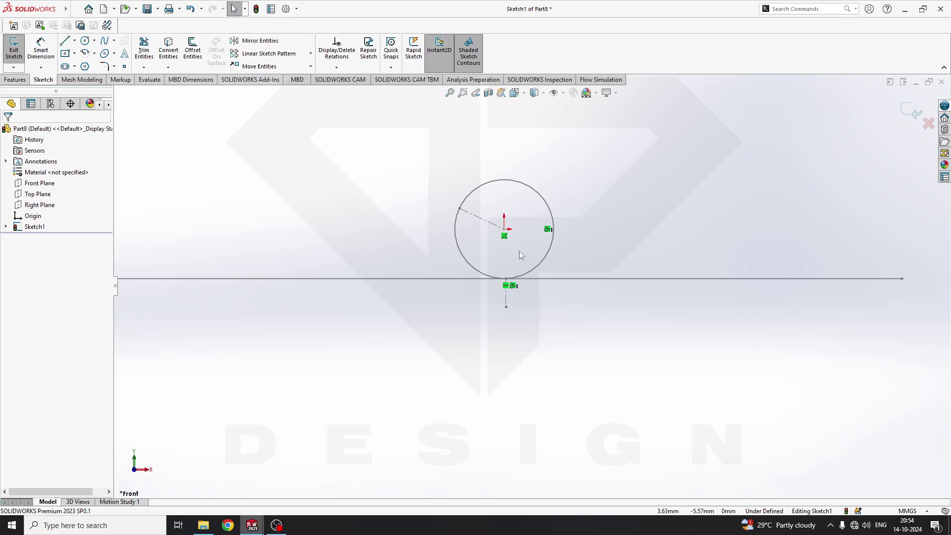
{"action": "left_click_drag", "start_coordinate": [460, 209], "coordinate": [399, 249]}
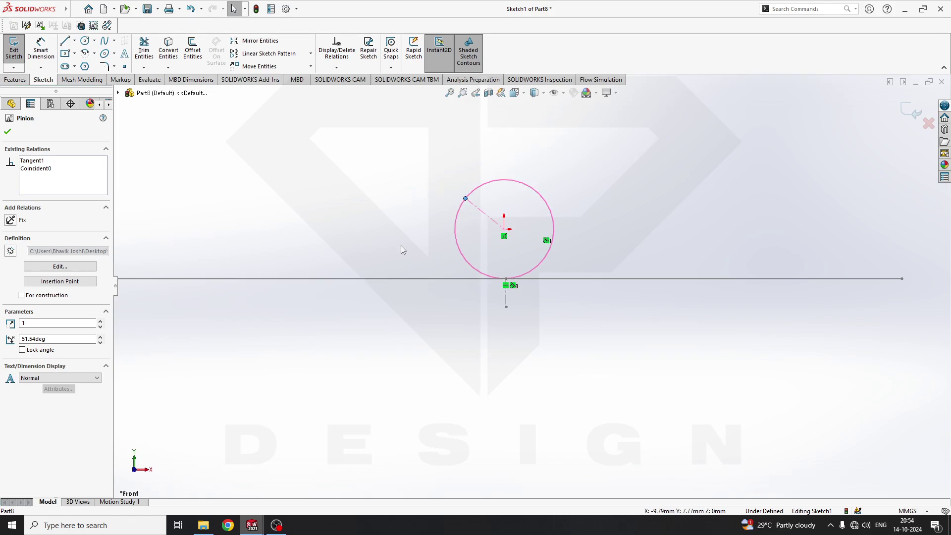
{"action": "left_click", "coordinate": [400, 249]}
Add a Traction relation between the pinion's circle and the rack's line
{"action": "left_click", "coordinate": [460, 251]}
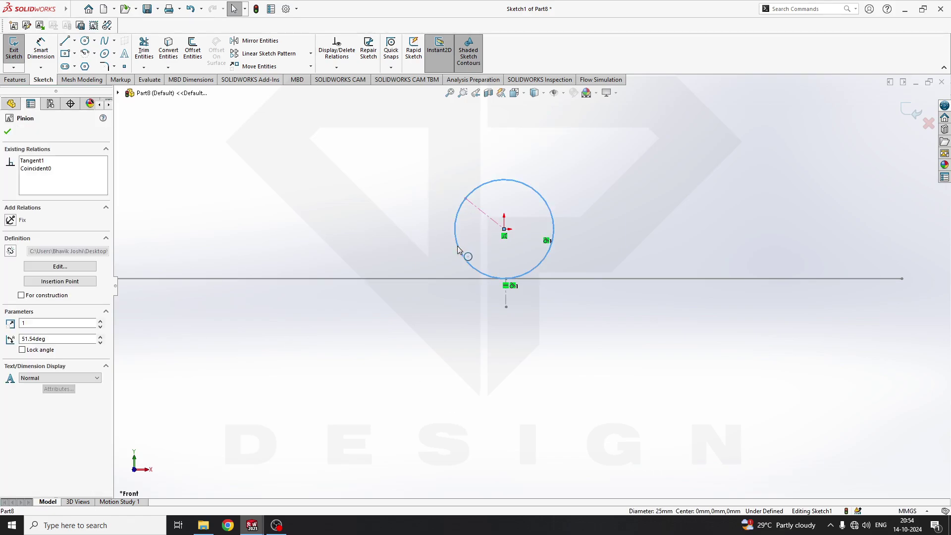
{"action": "left_click", "coordinate": [432, 279], "text": "ctrl"}
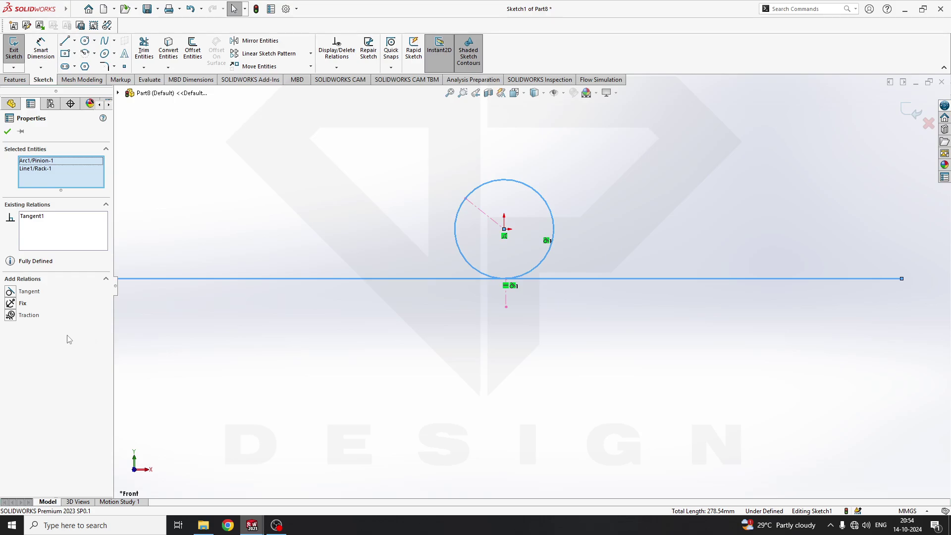
{"action": "left_click", "coordinate": [11, 315]}
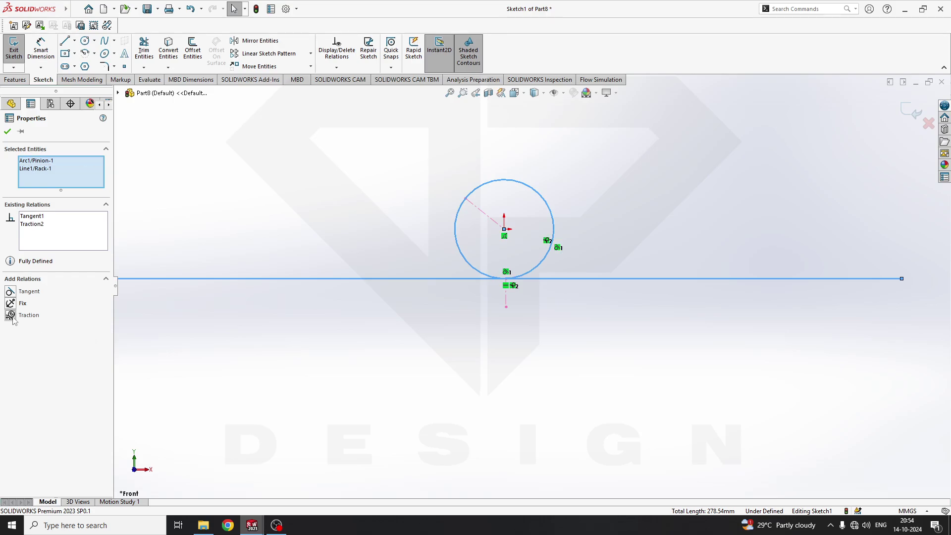
{"action": "left_click", "coordinate": [8, 131]}
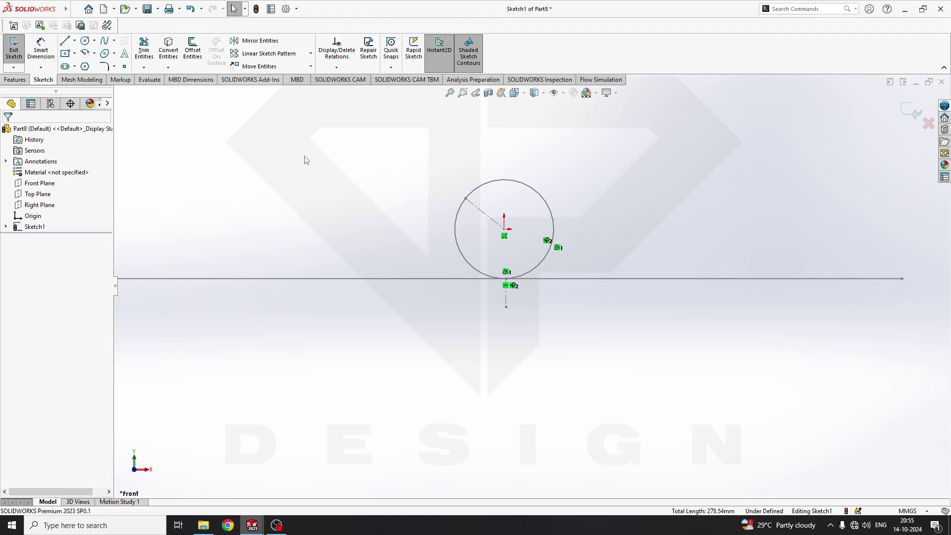
Rotate the pinion by the end of its centerline to test how it drives the rack
{"action": "left_click_drag", "start_coordinate": [467, 200], "coordinate": [504, 179]}
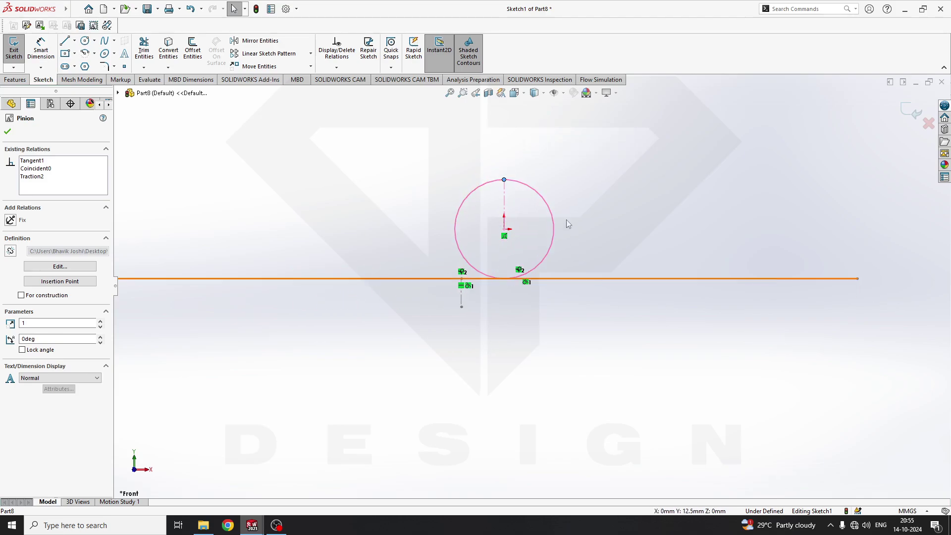
{"action": "left_click_drag", "start_coordinate": [504, 180], "coordinate": [582, 380]}
{"action": "left_click", "coordinate": [582, 380]}
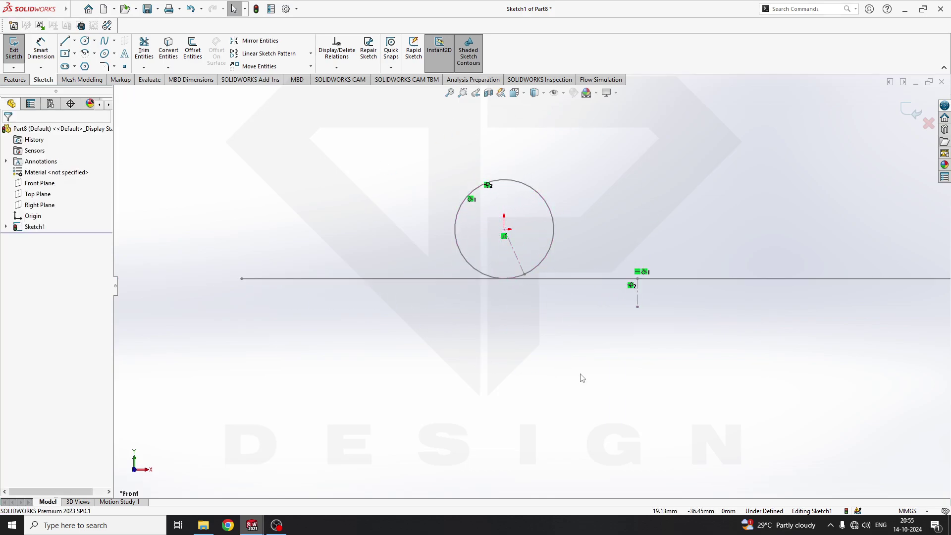